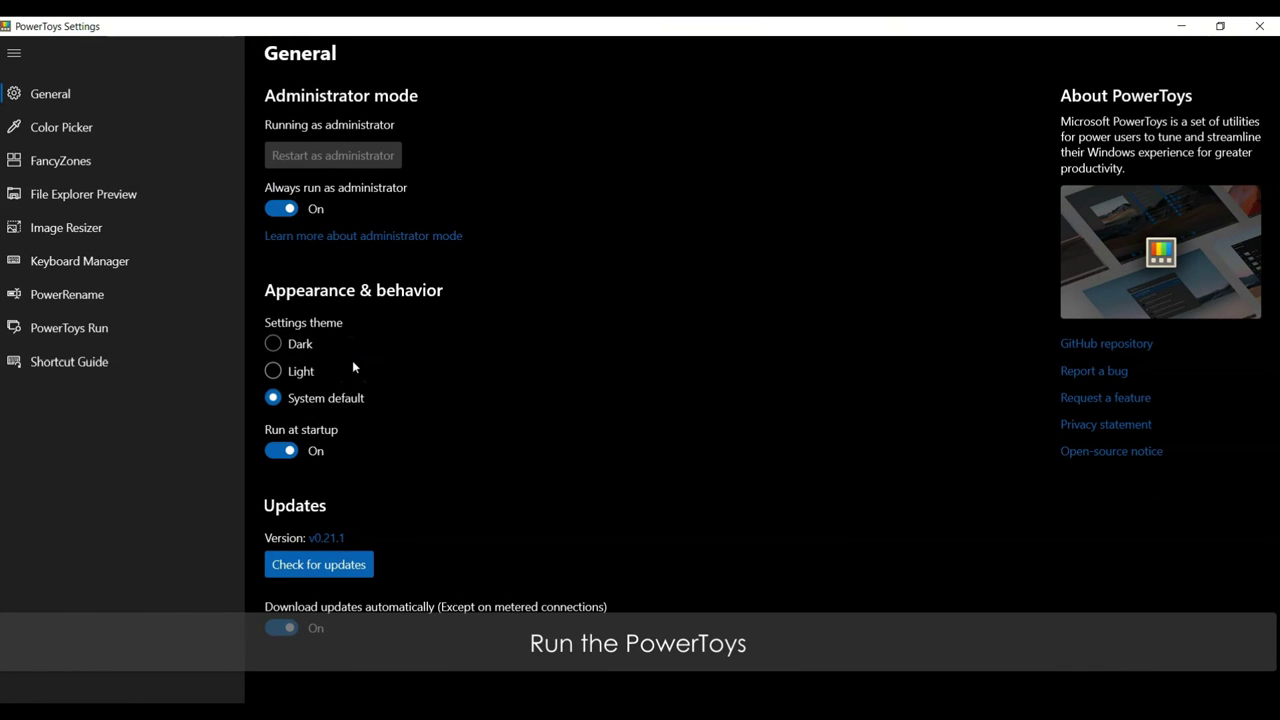
Step: Show the File Explorer Preview page with SVG preview, SVG thumbnails and Markdown preview enabled
left_click(185, 194)
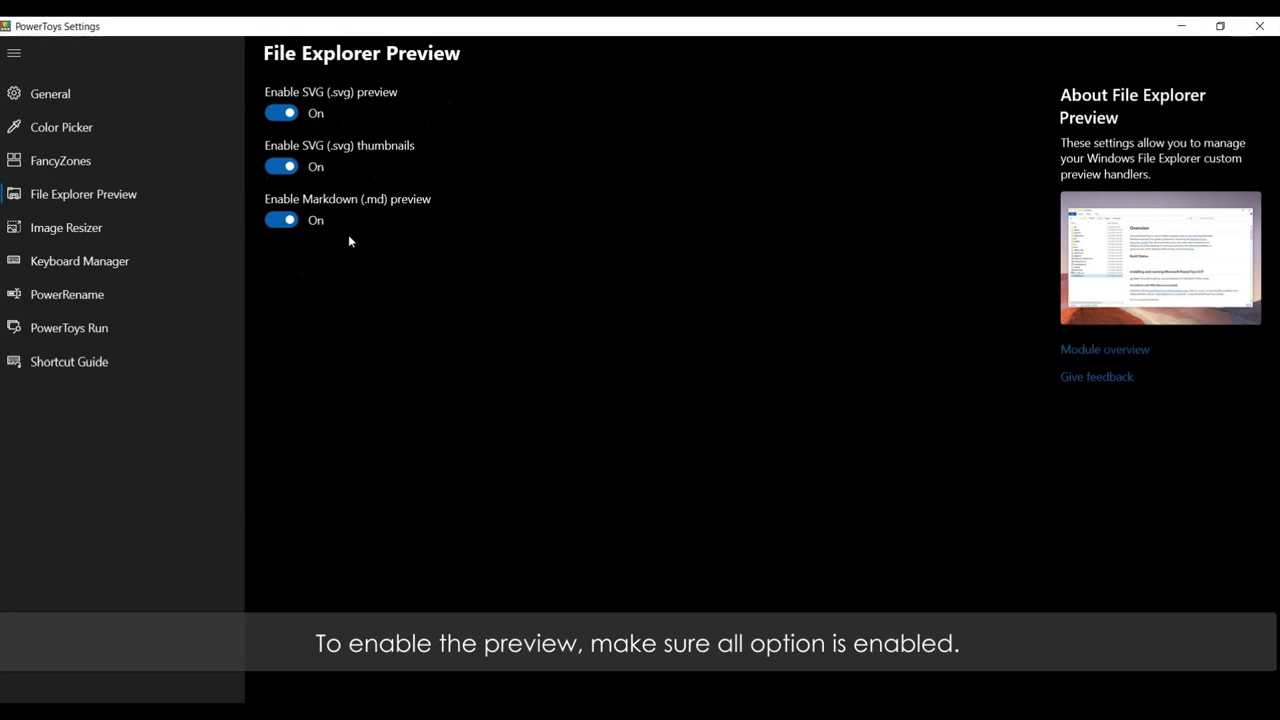
left_click(467, 663)
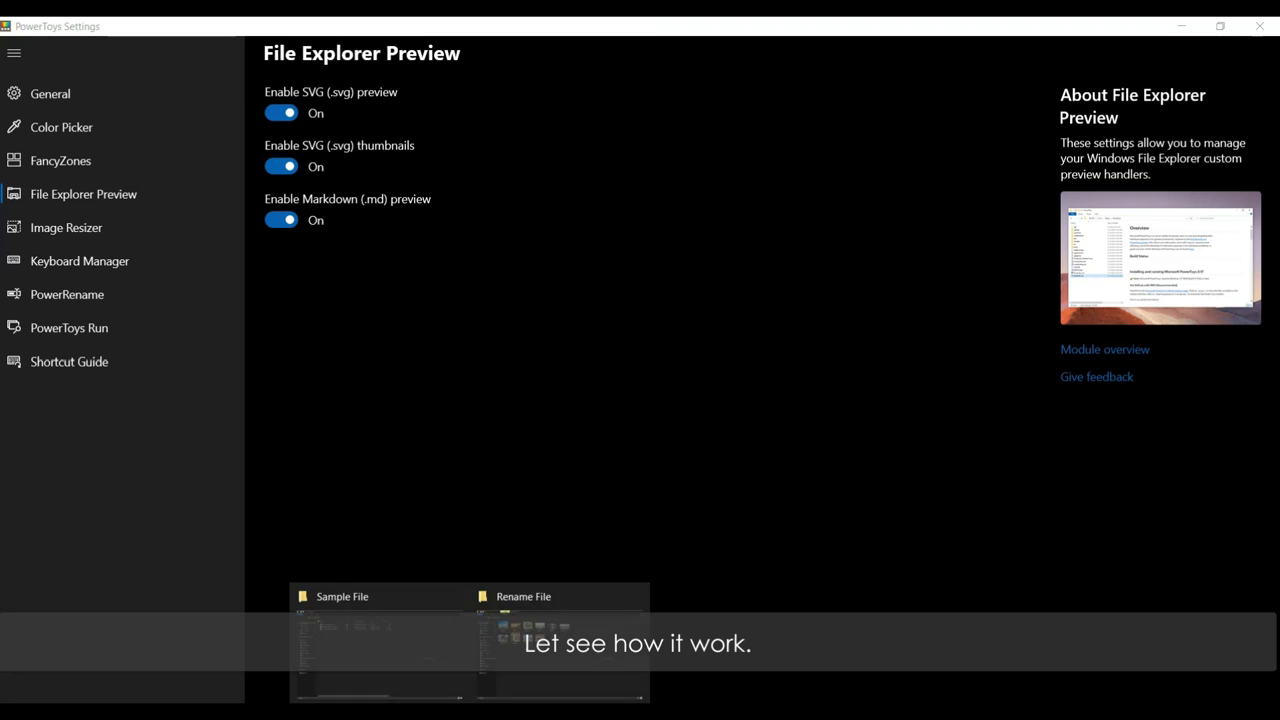
Step: In the Sample File folder, preview markdown-sample.md and scroll through its formatted text
left_click(465, 658)
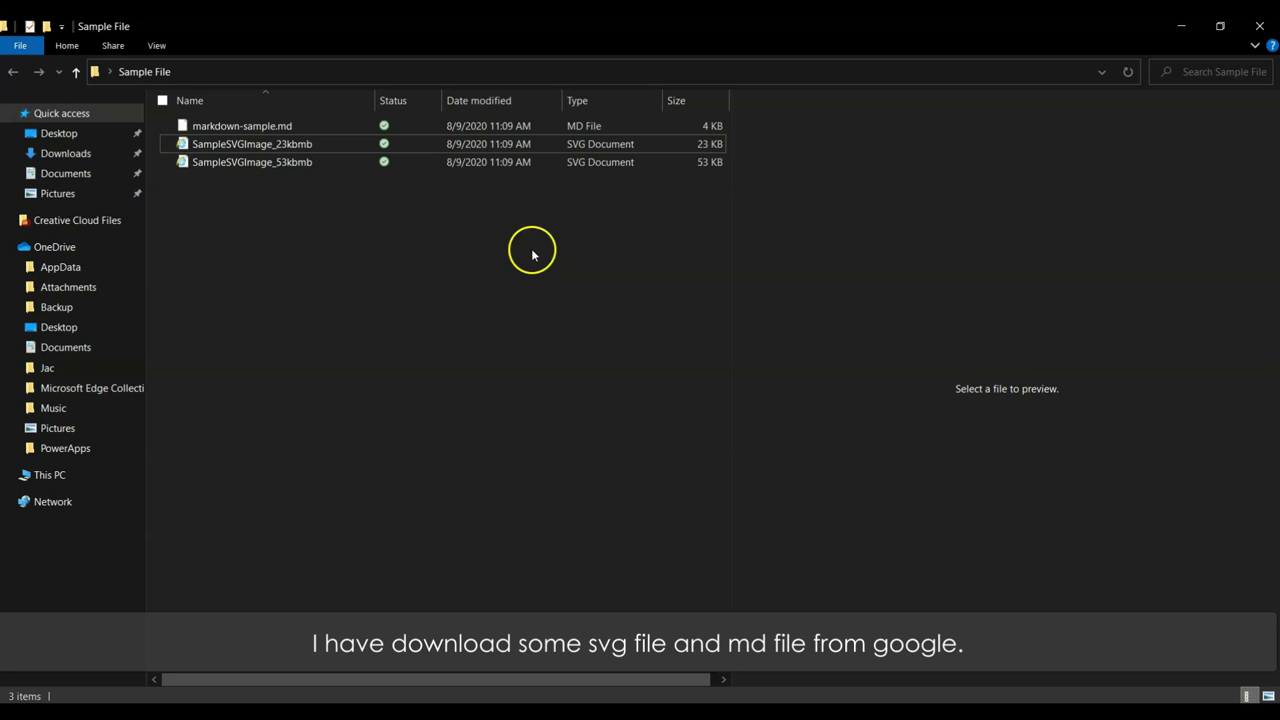
left_click(549, 128)
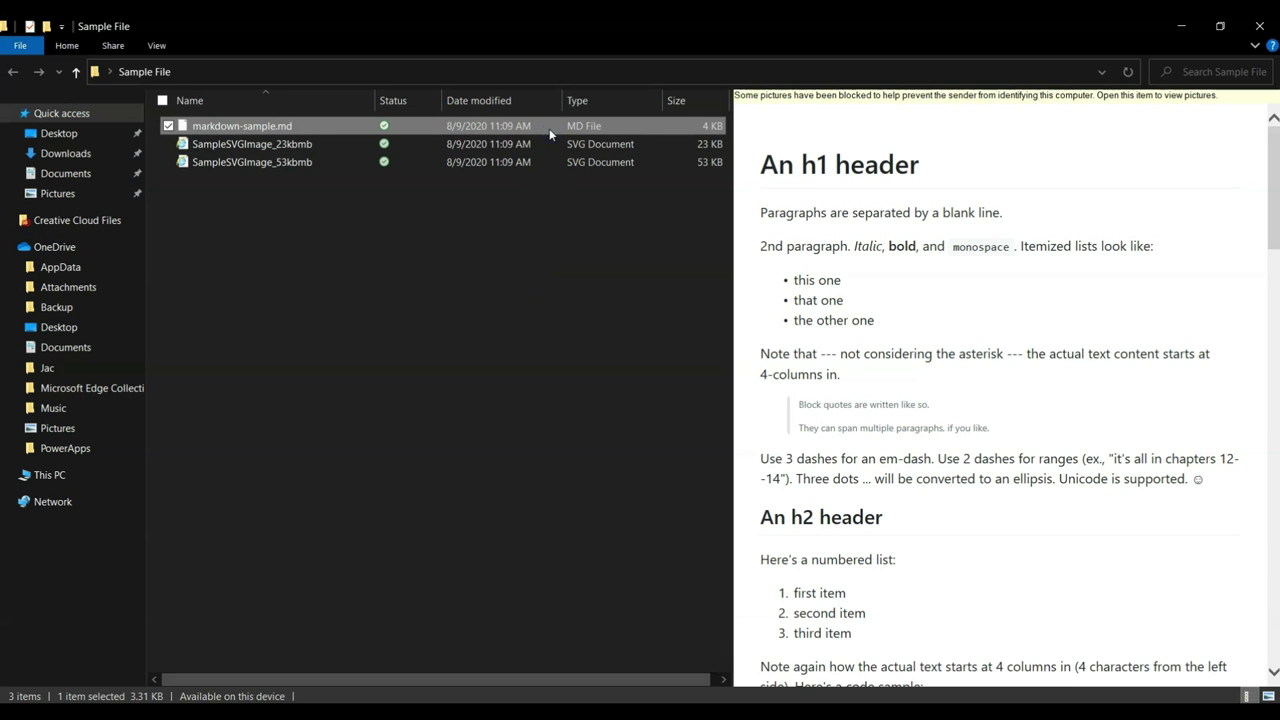
left_click(966, 213)
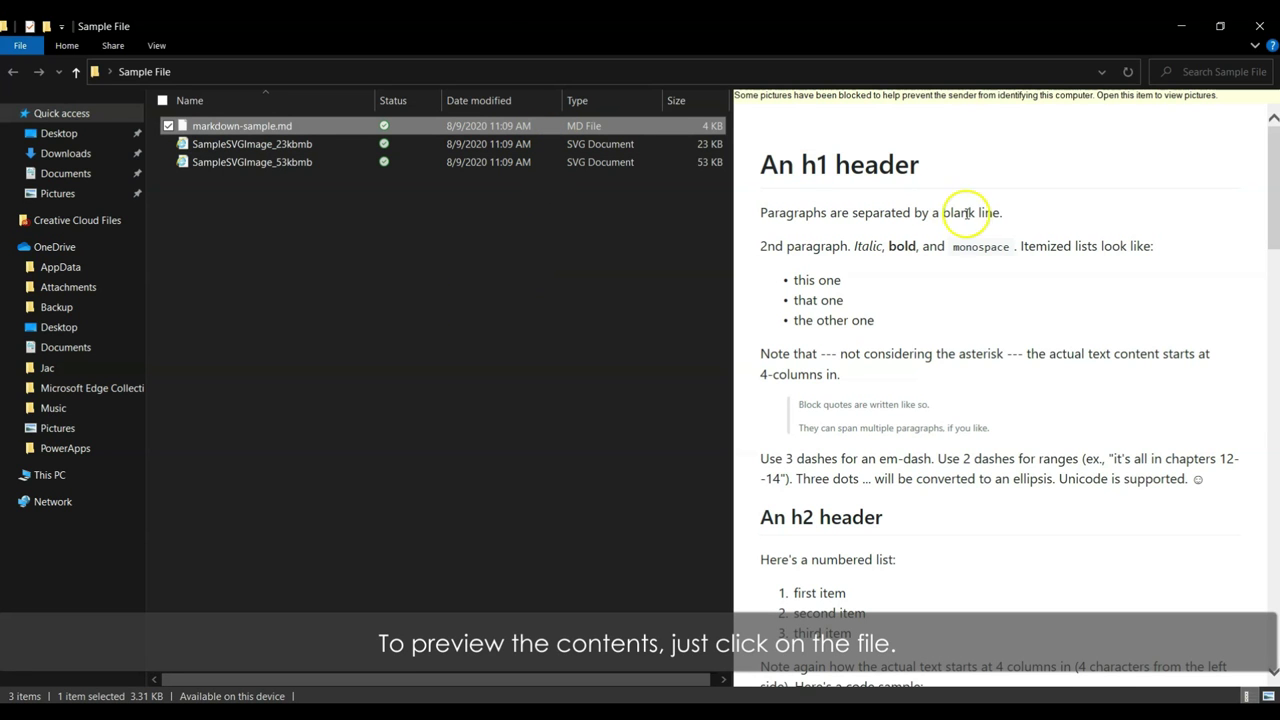
scroll(932, 322, "down", 2)
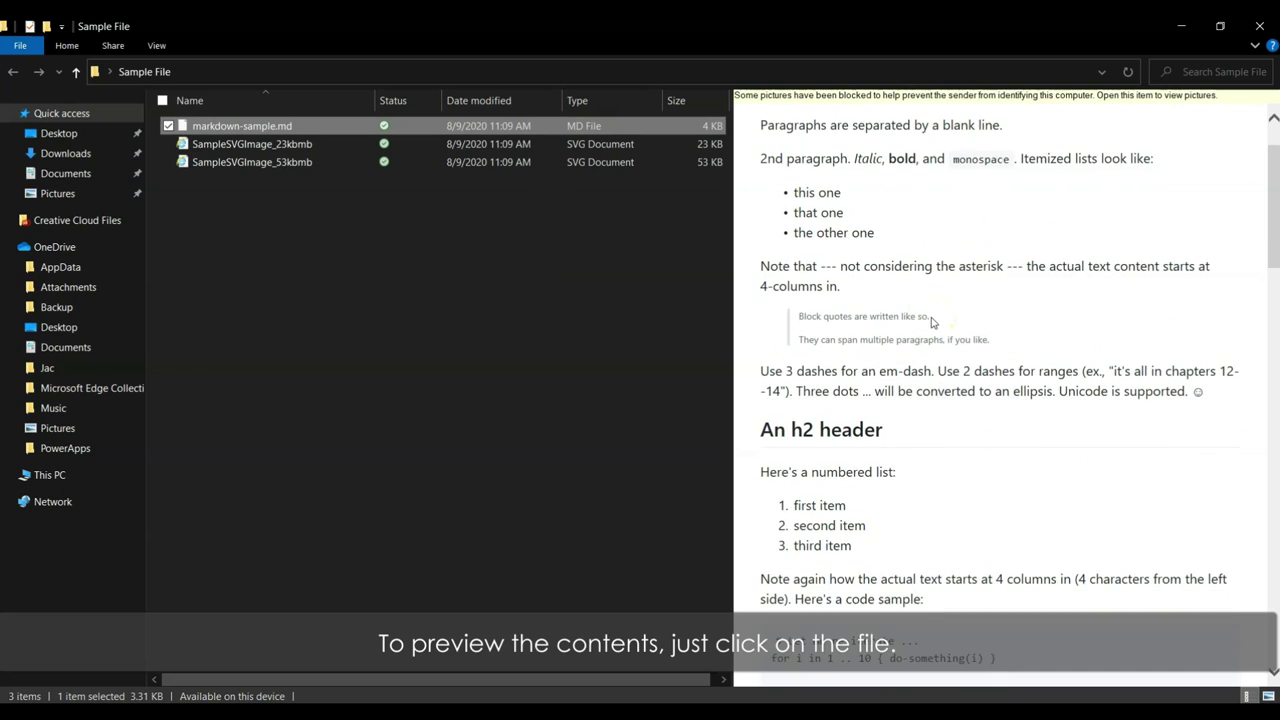
scroll(932, 322, "down", 3)
scroll(932, 322, "down", 3)
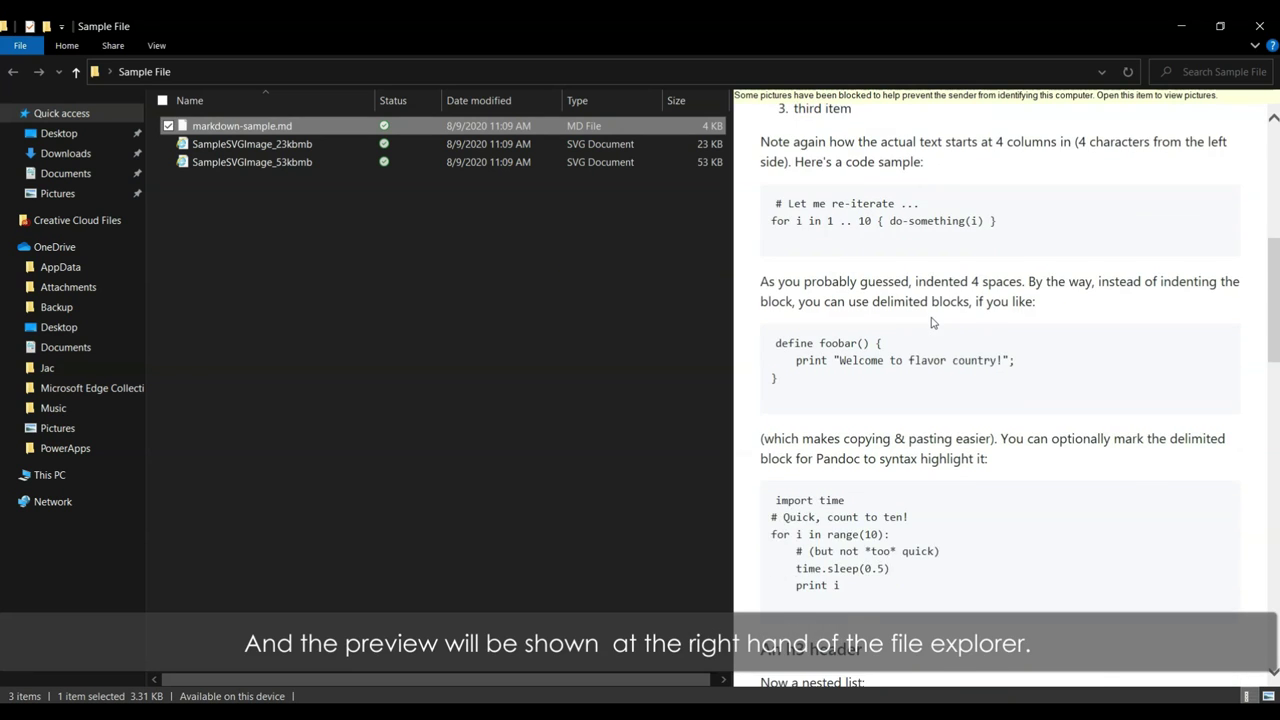
scroll(932, 322, "down", 2)
scroll(932, 322, "down", 5)
scroll(932, 322, "down", 1)
scroll(932, 322, "down", 5)
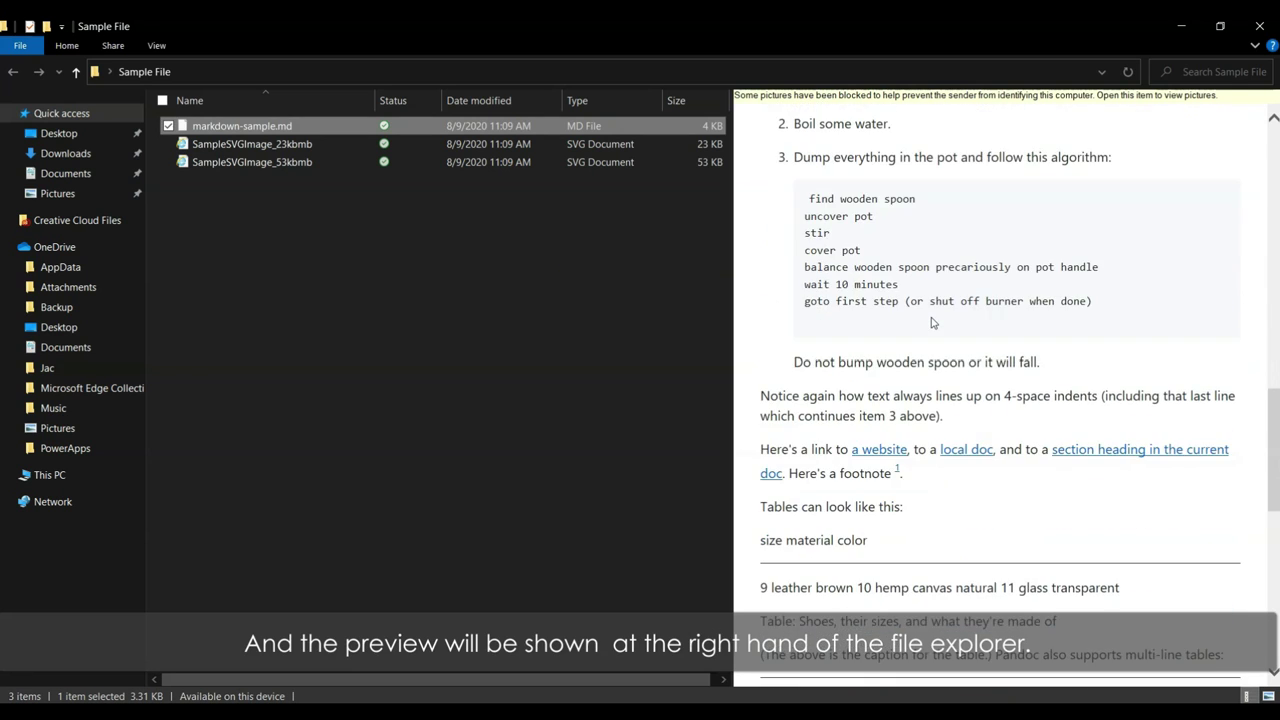
scroll(932, 322, "down", 2)
scroll(932, 322, "down", 4)
scroll(932, 322, "down", 4)
scroll(932, 322, "down", 5)
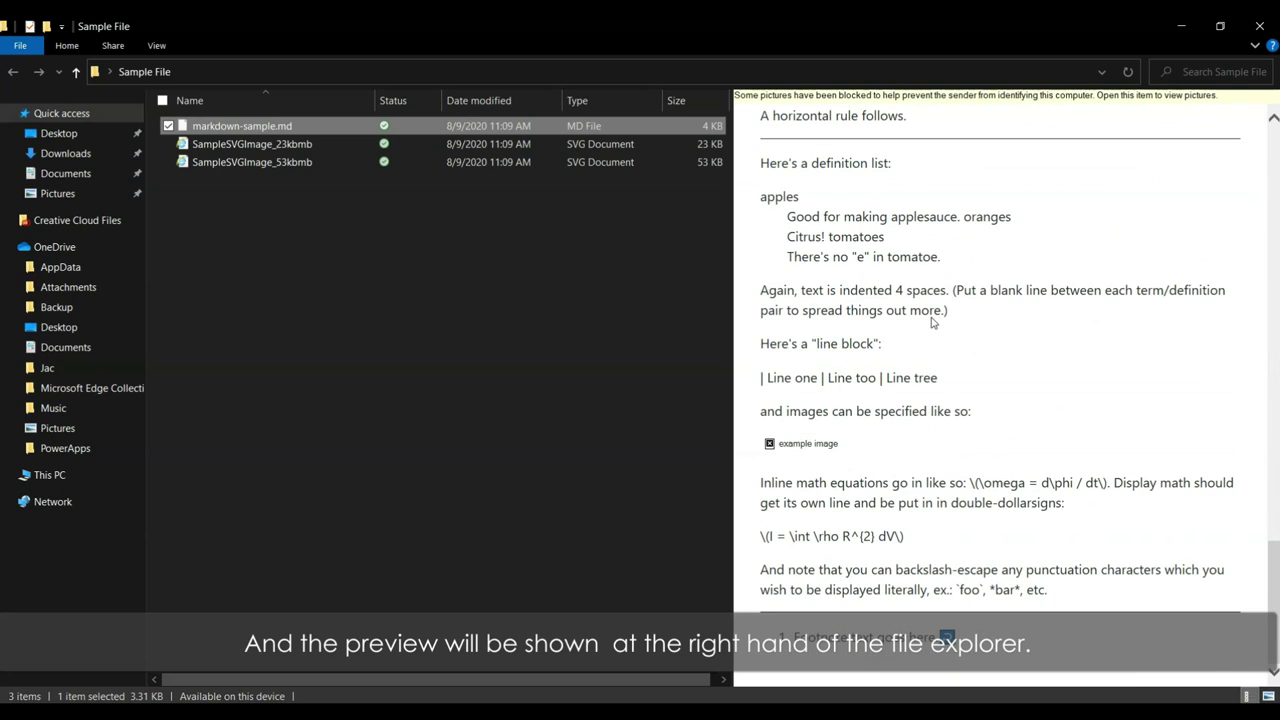
scroll(931, 318, "up", 5)
scroll(931, 318, "up", 5)
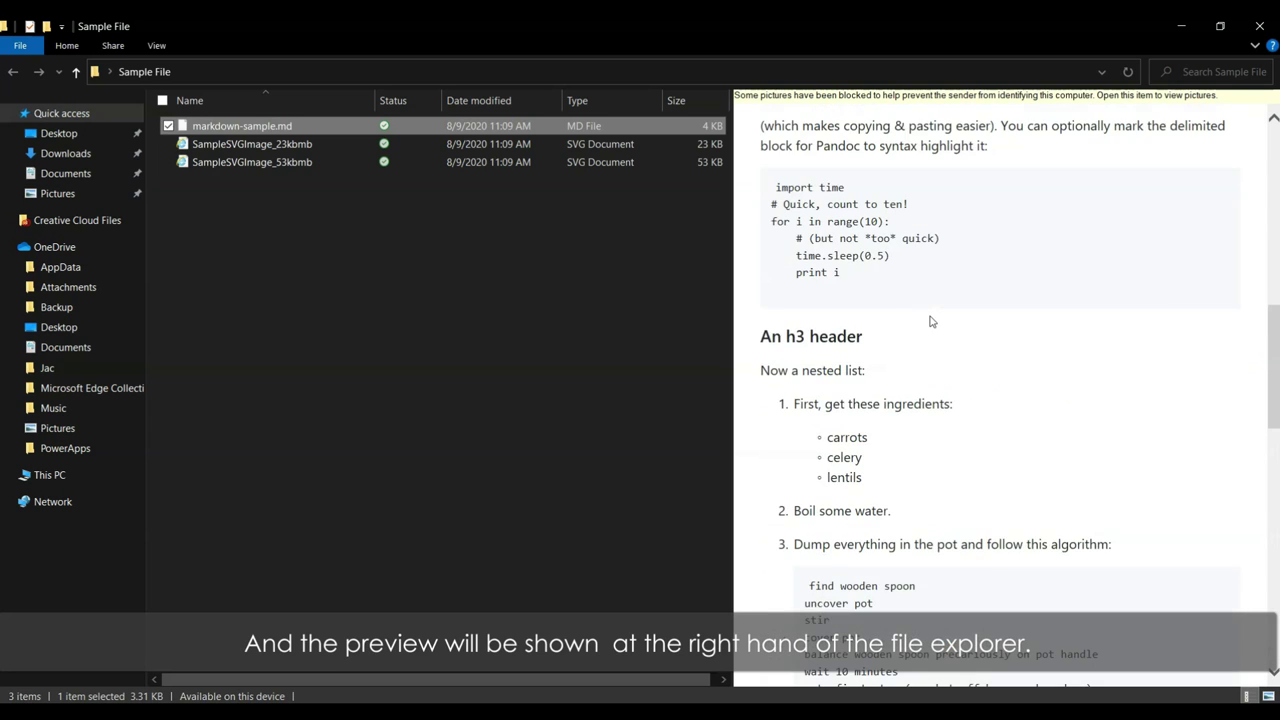
scroll(931, 318, "up", 4)
scroll(931, 320, "up", 5)
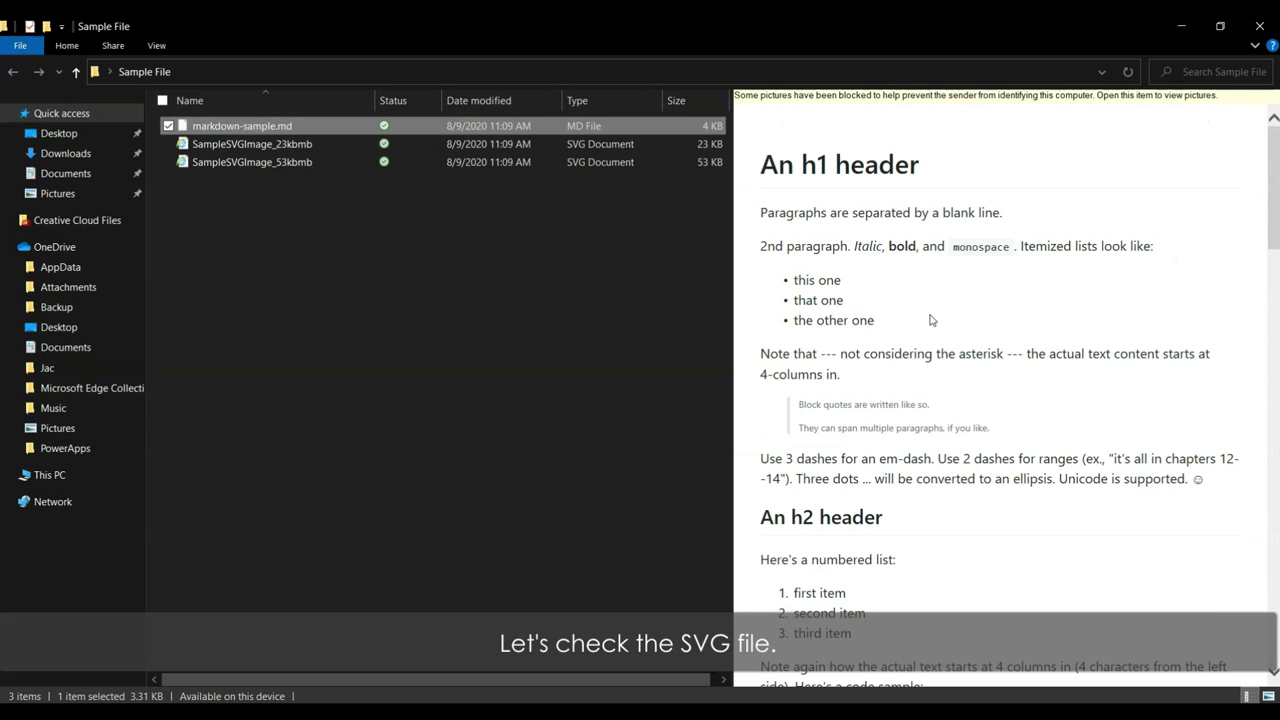
Step: Preview both SVG images, SampleSVGImage_23kbmb (bat) and SampleSVGImage_53kbmb (fox)
left_click(626, 146)
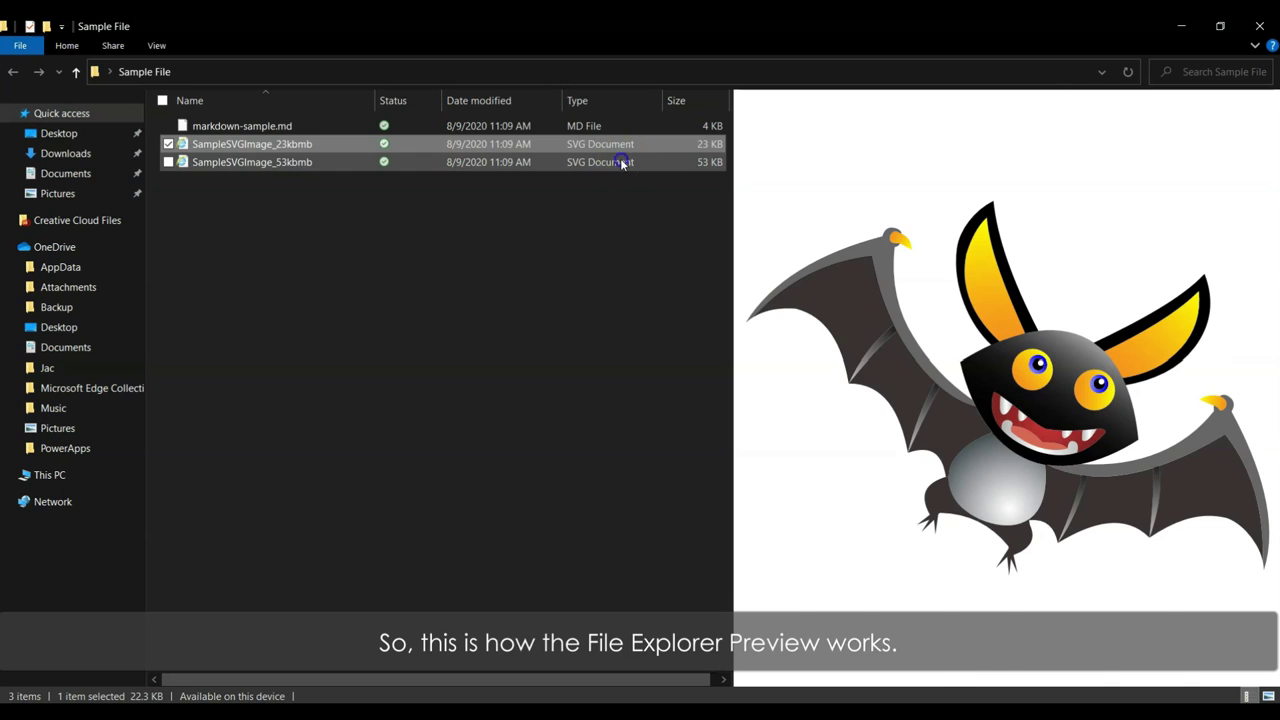
left_click(621, 163)
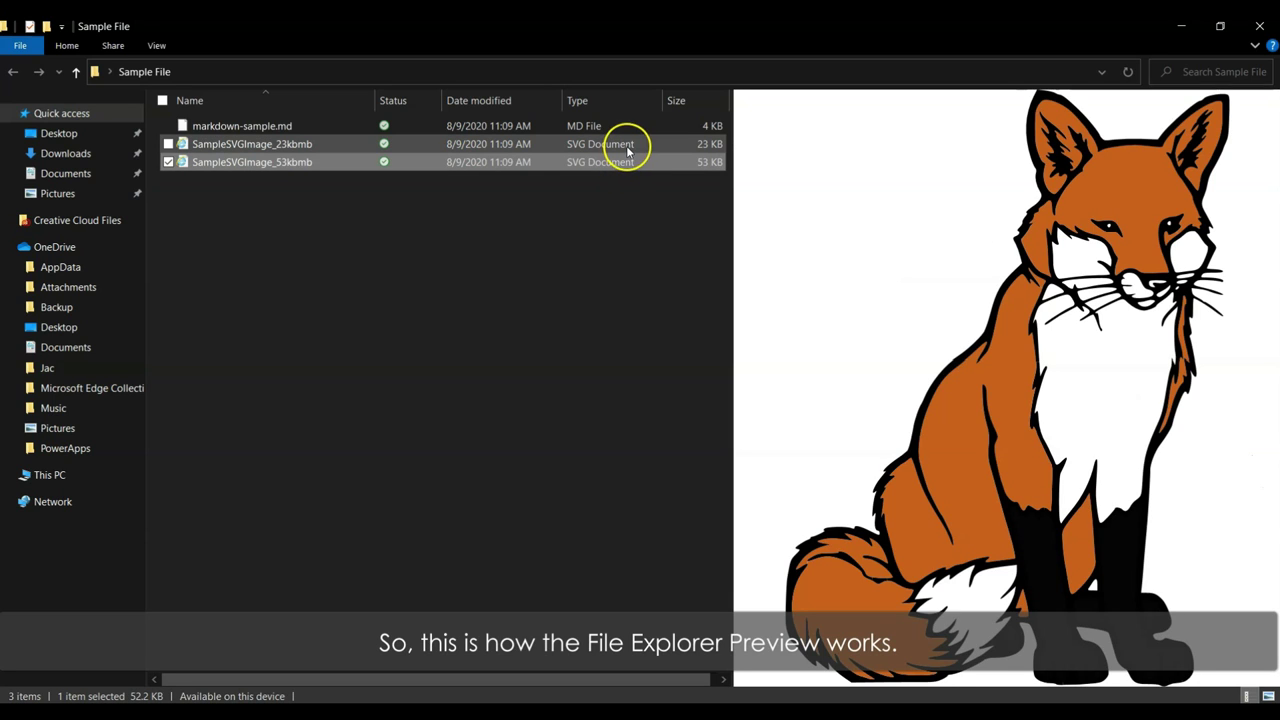
left_click(628, 148)
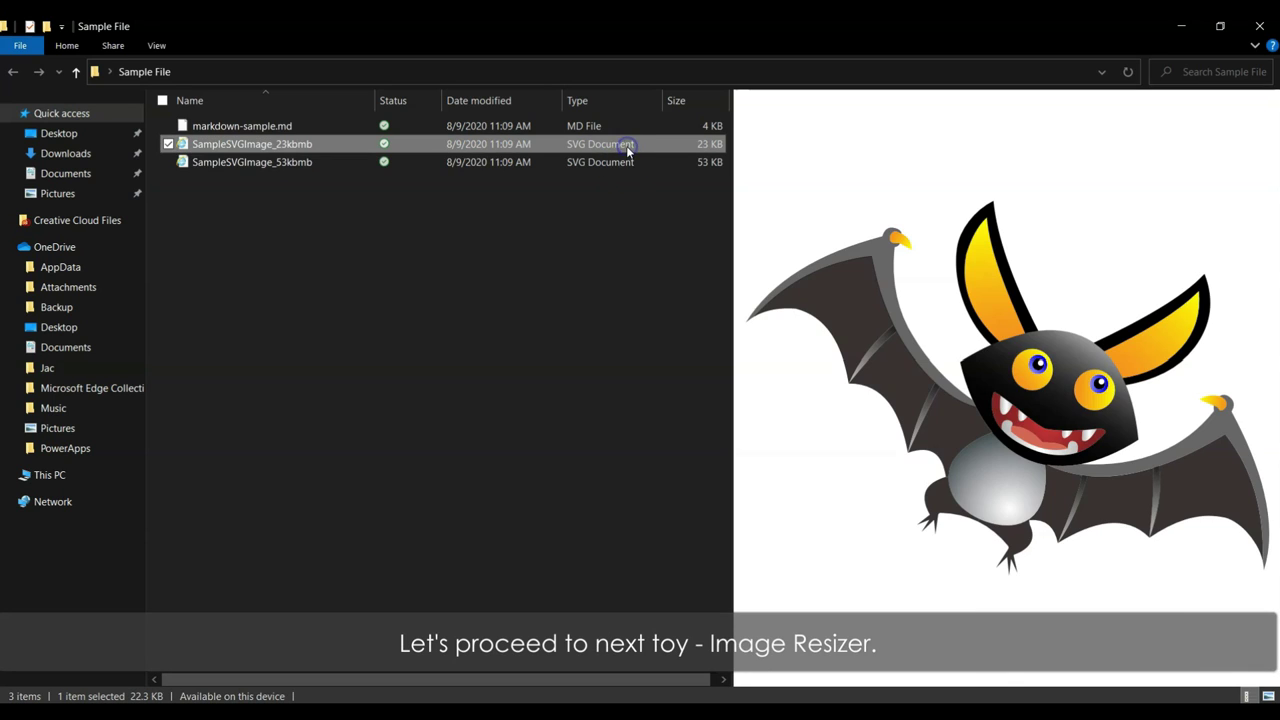
left_click(628, 162)
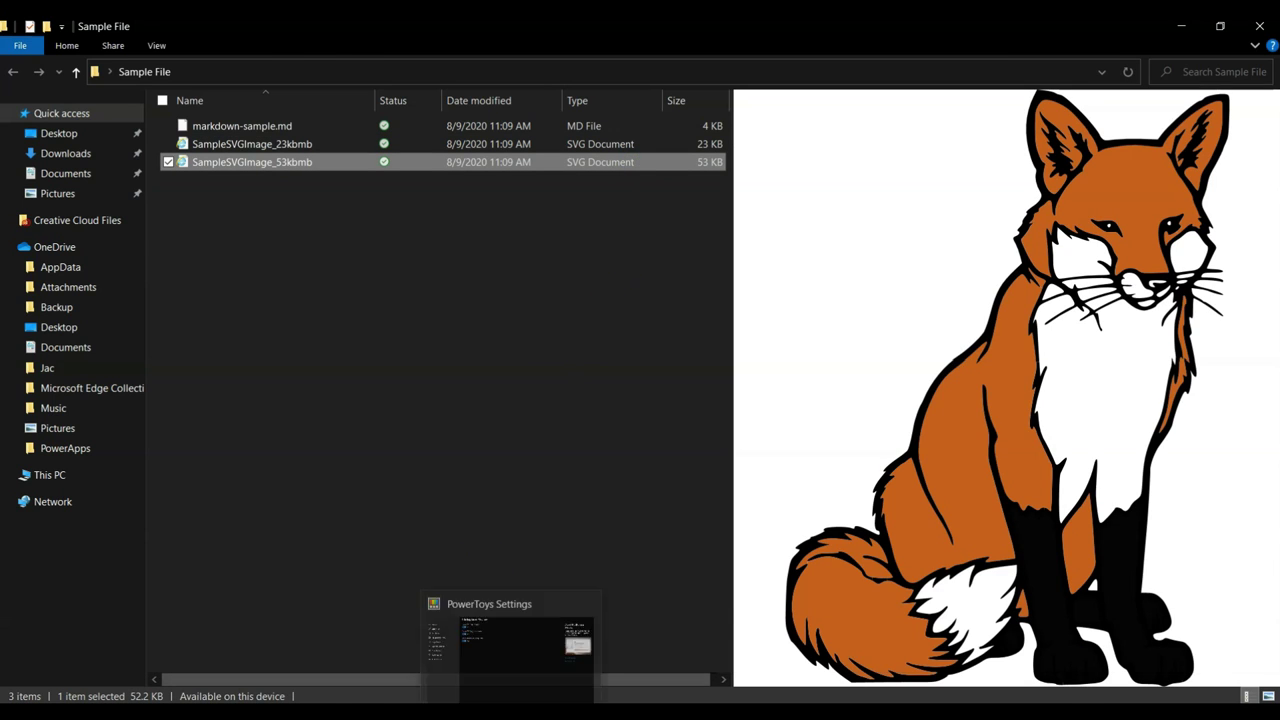
Step: Review the unchanged Image Resizer sizes and encoding options, then switch to the Rename File folder
left_click(512, 660)
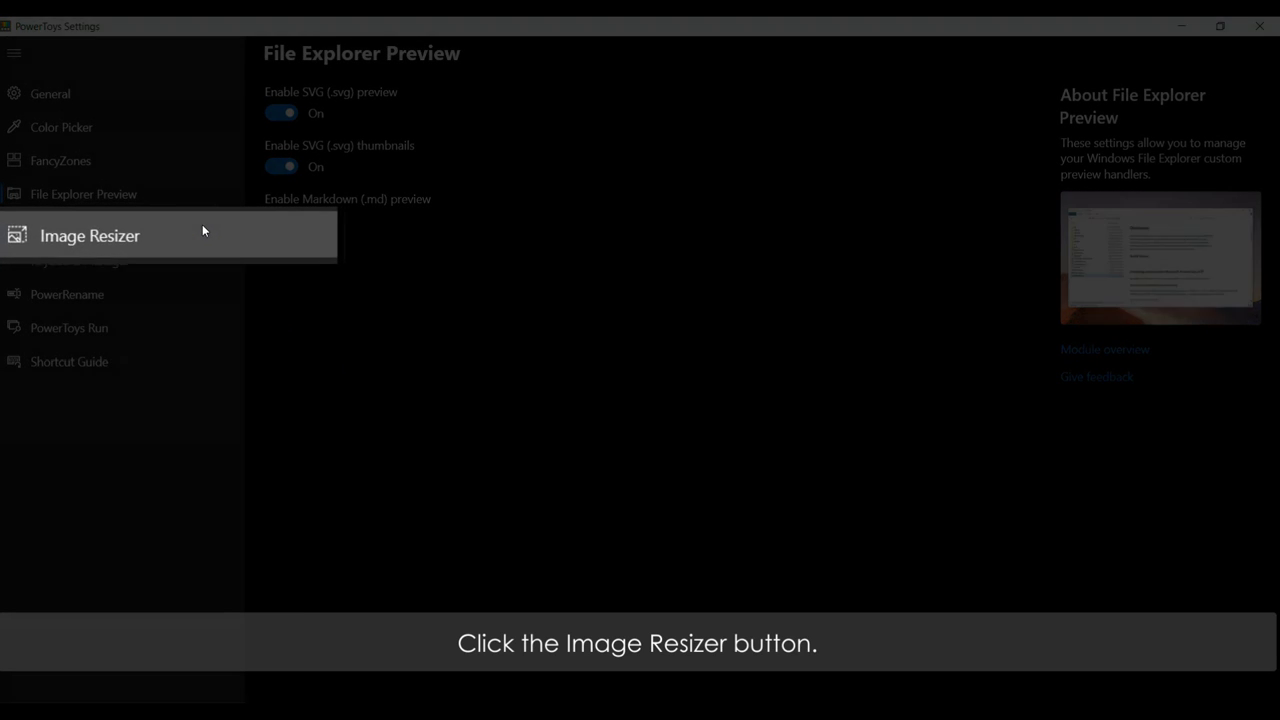
left_click(203, 228)
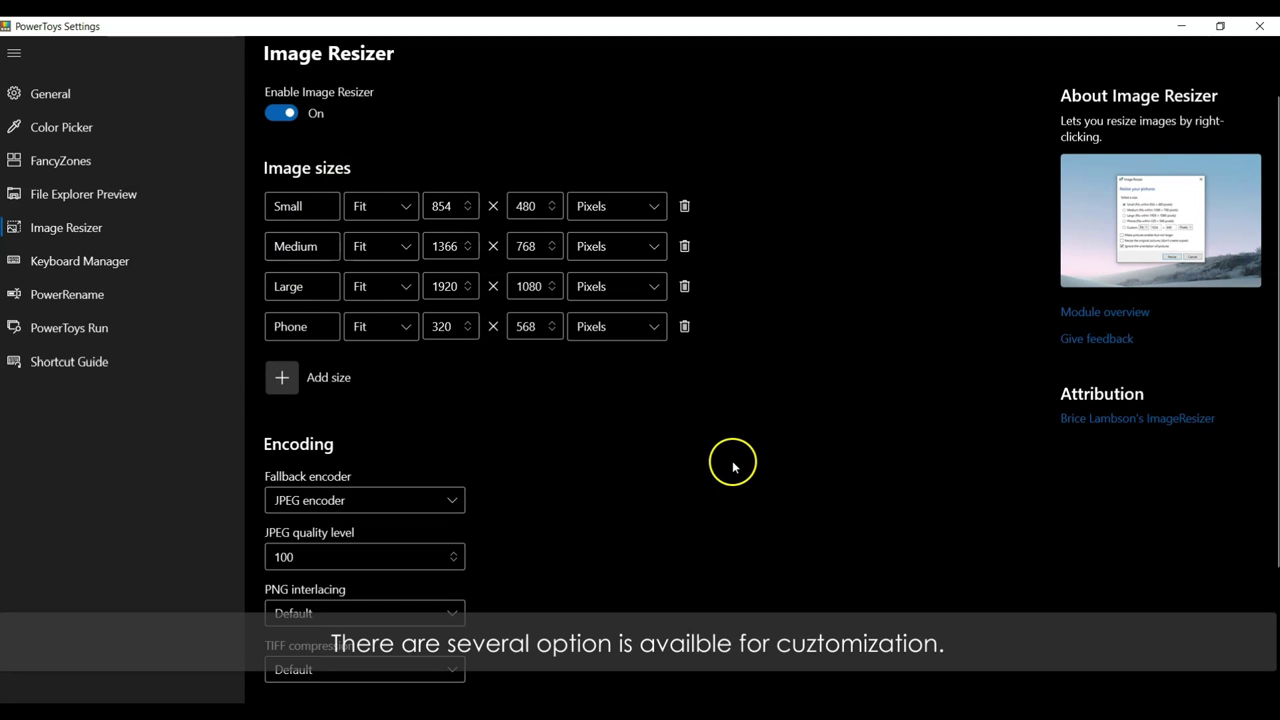
scroll(700, 468, "down", 3)
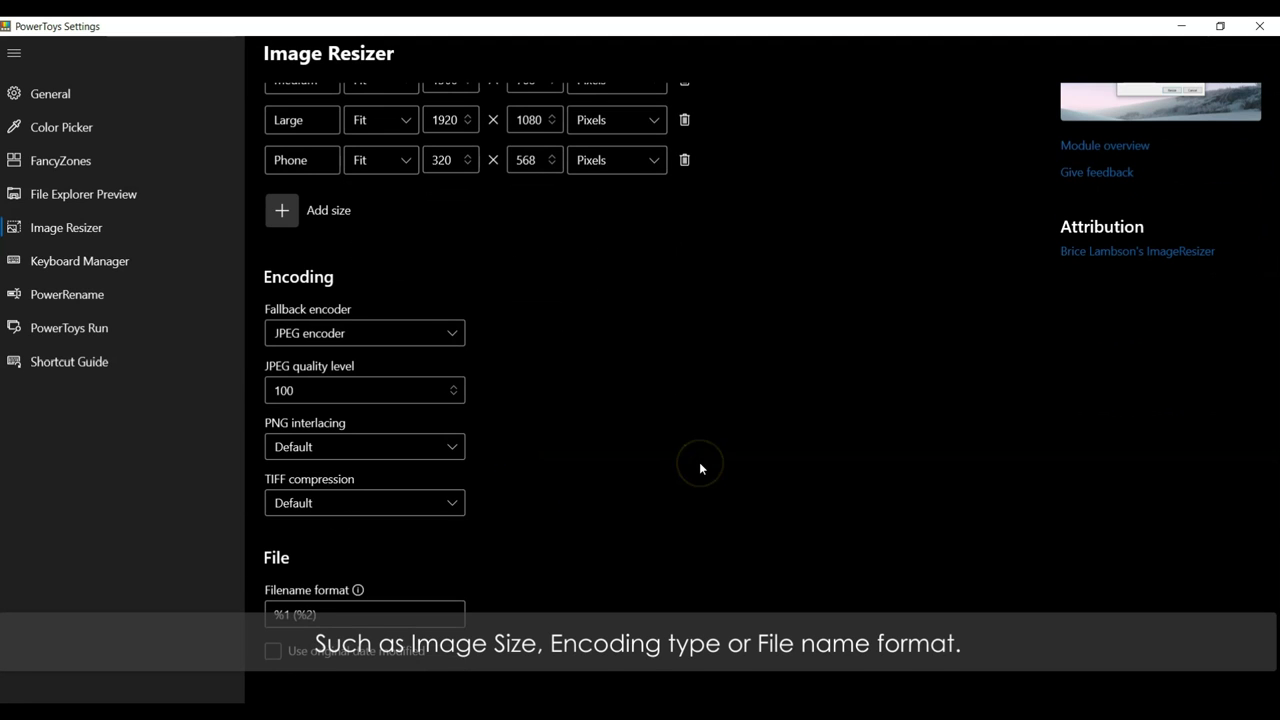
scroll(702, 461, "up", 3)
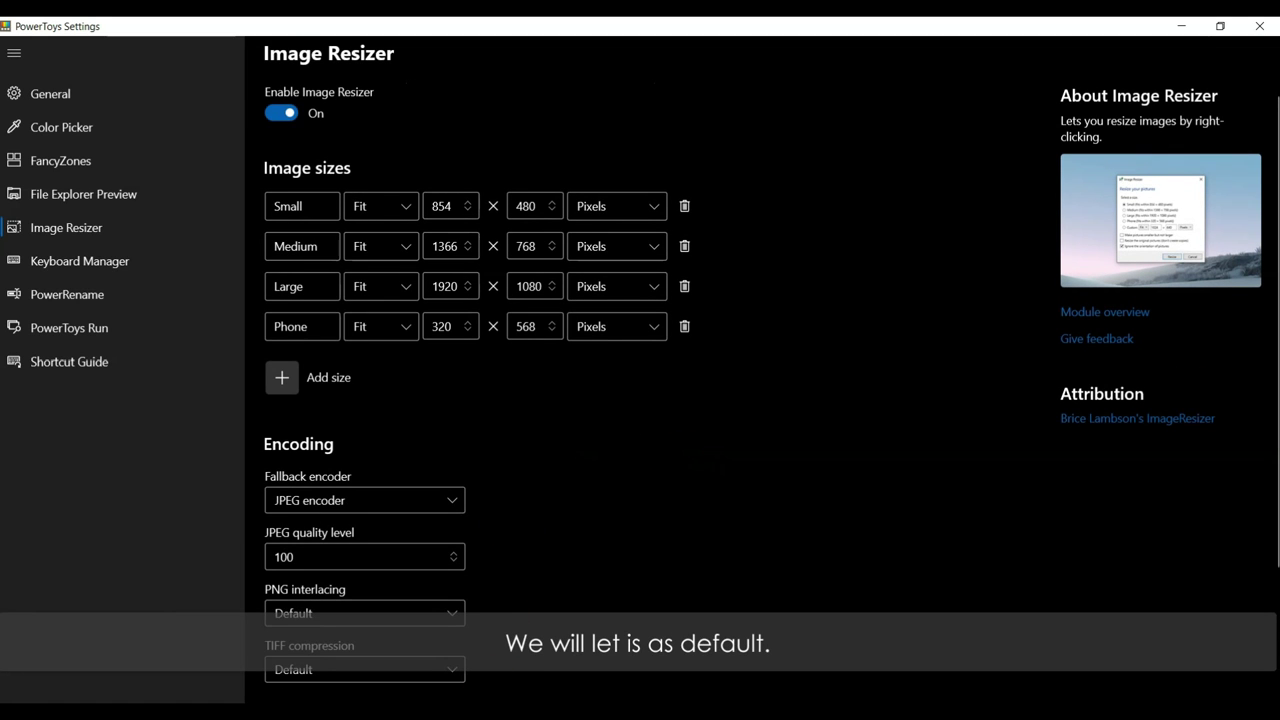
left_click(470, 712)
left_click(549, 643)
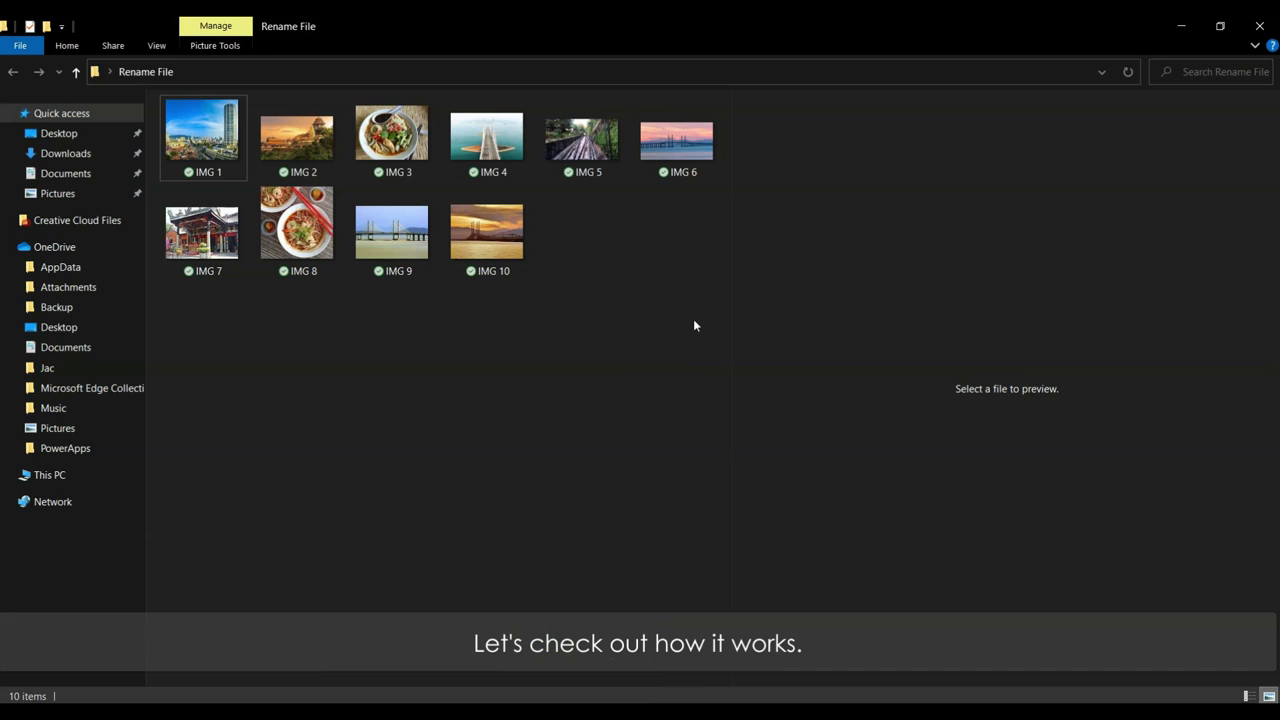
Step: Set up Resize pictures for all ten IMG photos at Small, overwriting the originals
left_click_drag(694, 325, 229, 135)
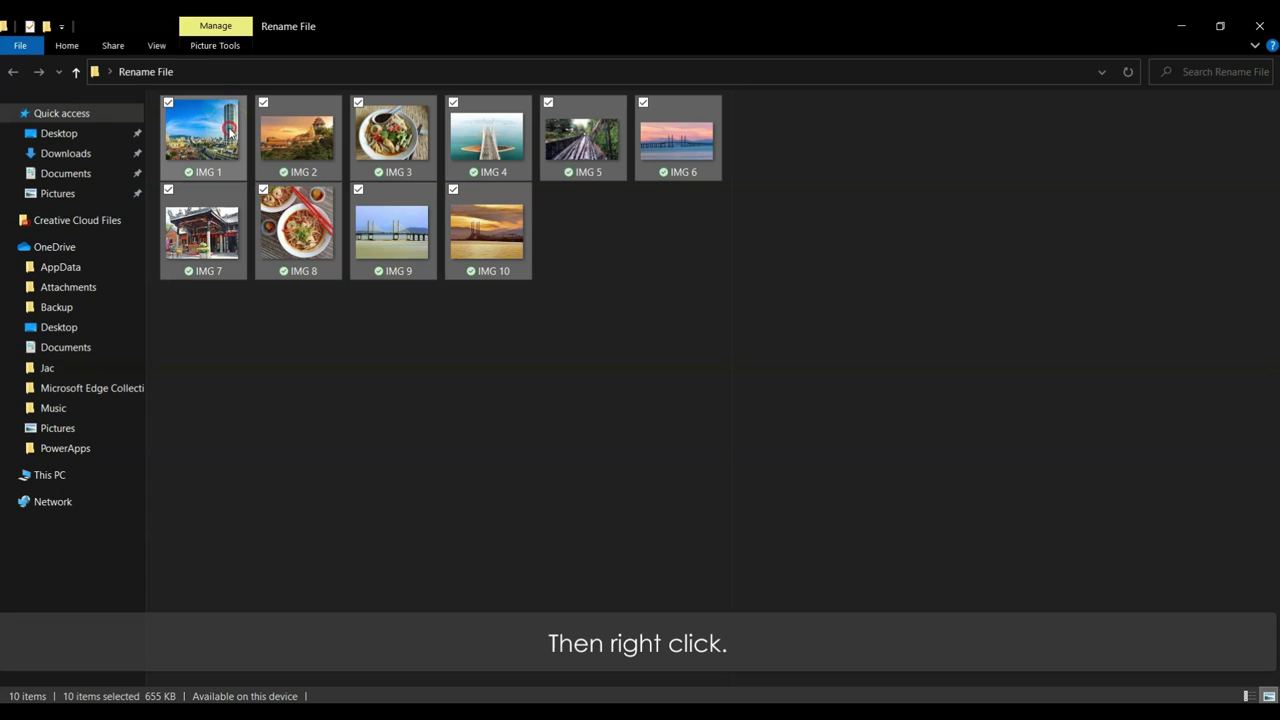
right_click(229, 132)
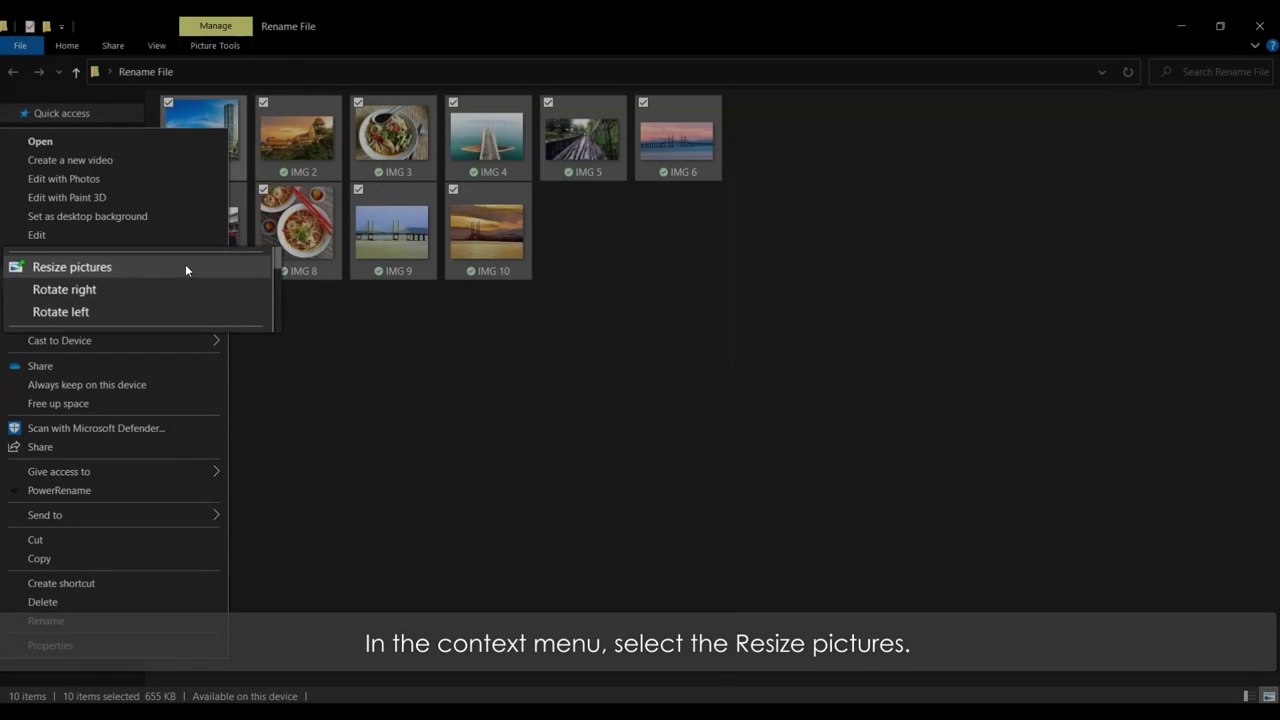
left_click(165, 272)
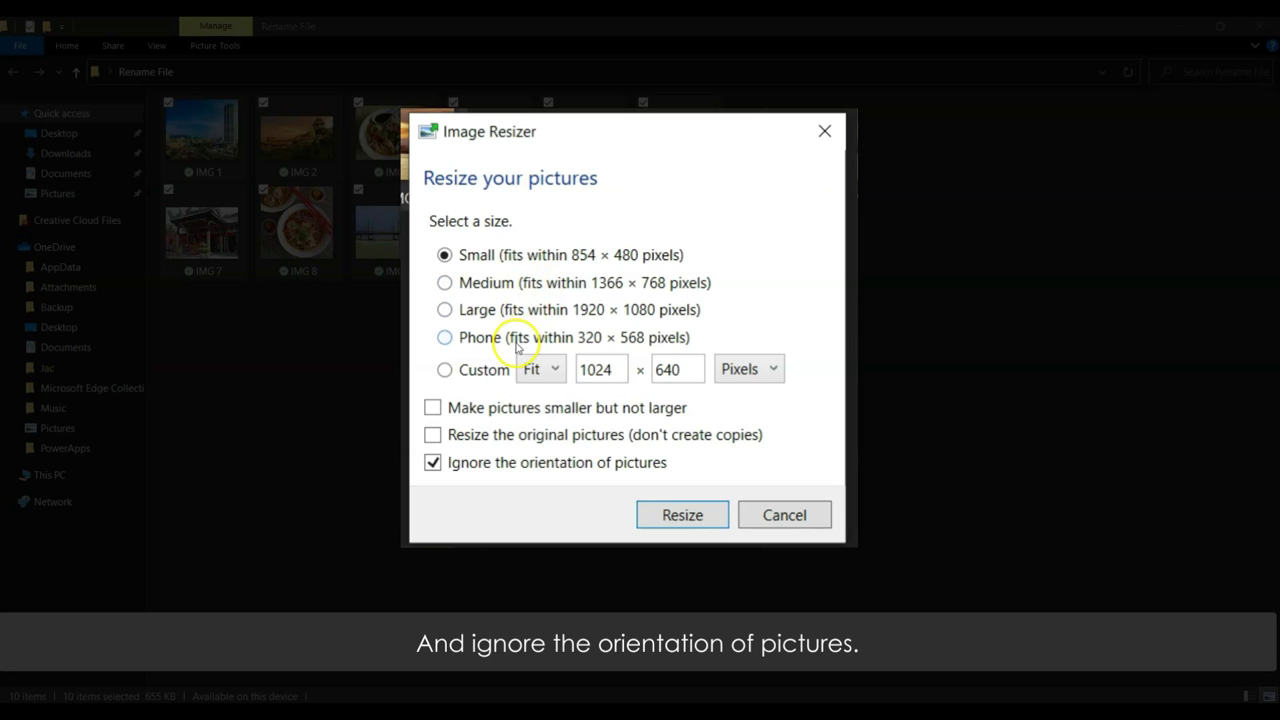
left_click(497, 442)
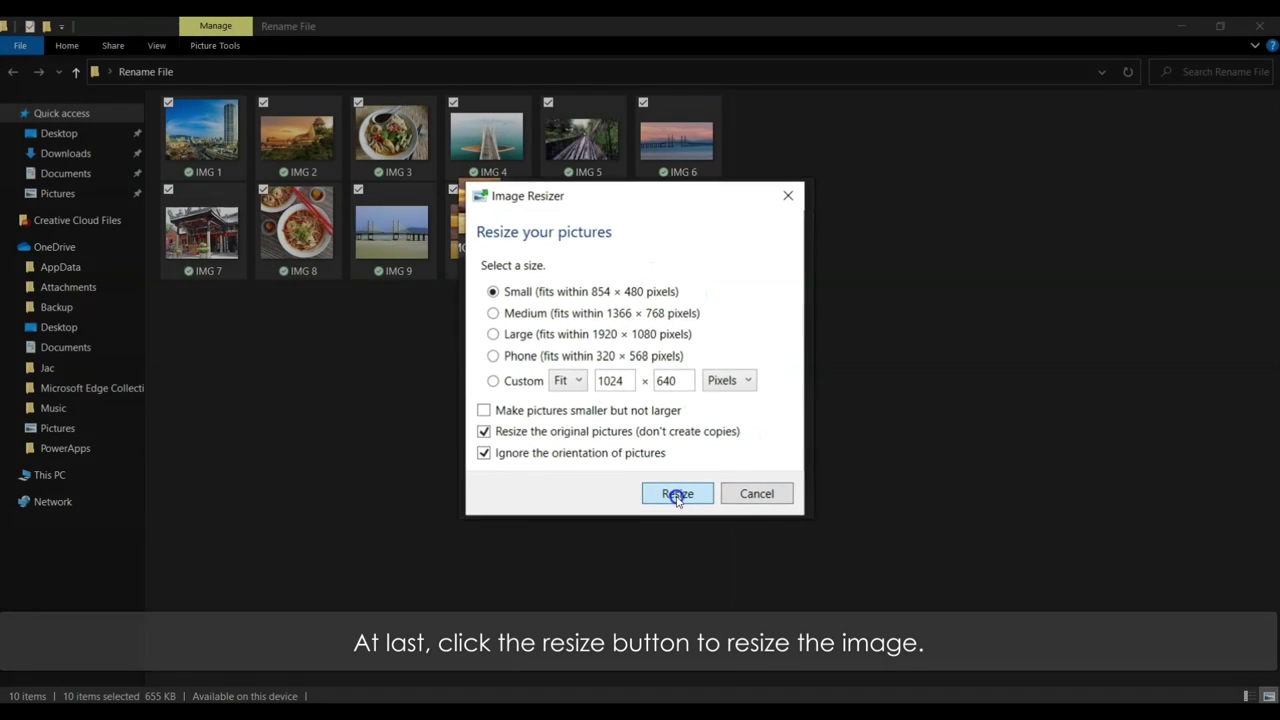
Step: Resize all ten photos to Small in place, then preview IMG 2, 3, 4 and 5
left_click(677, 494)
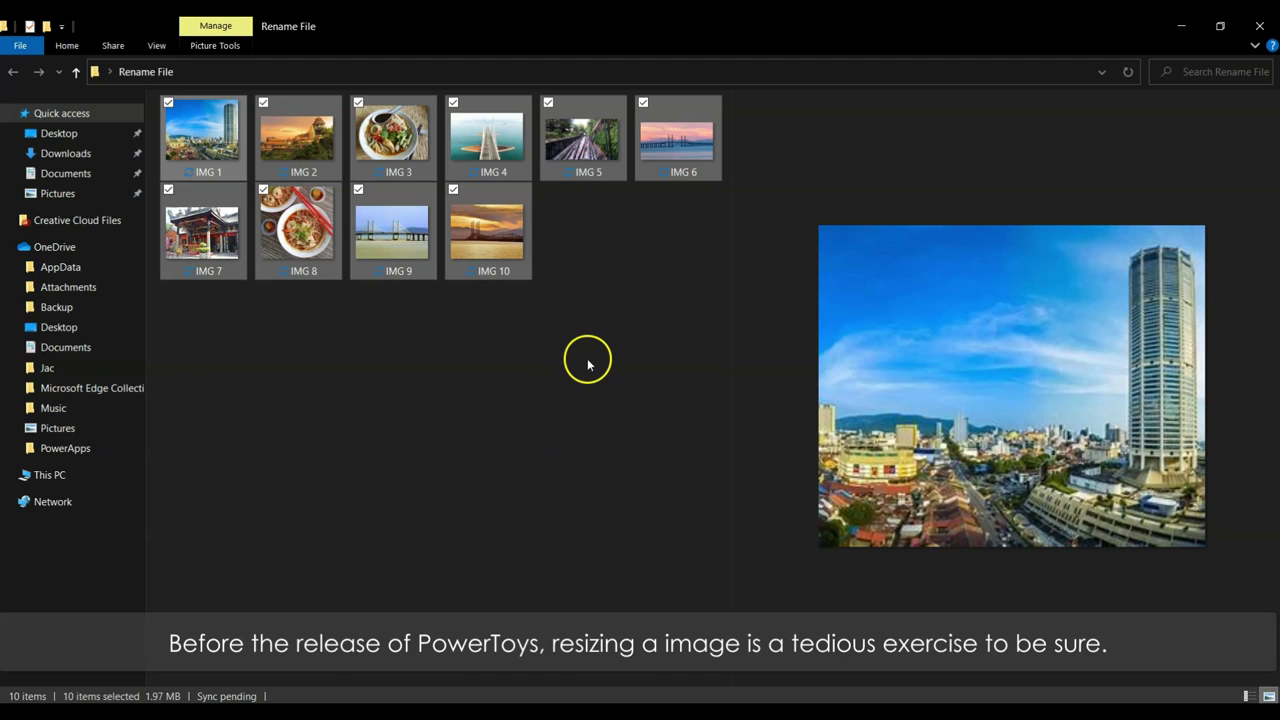
left_click(285, 159)
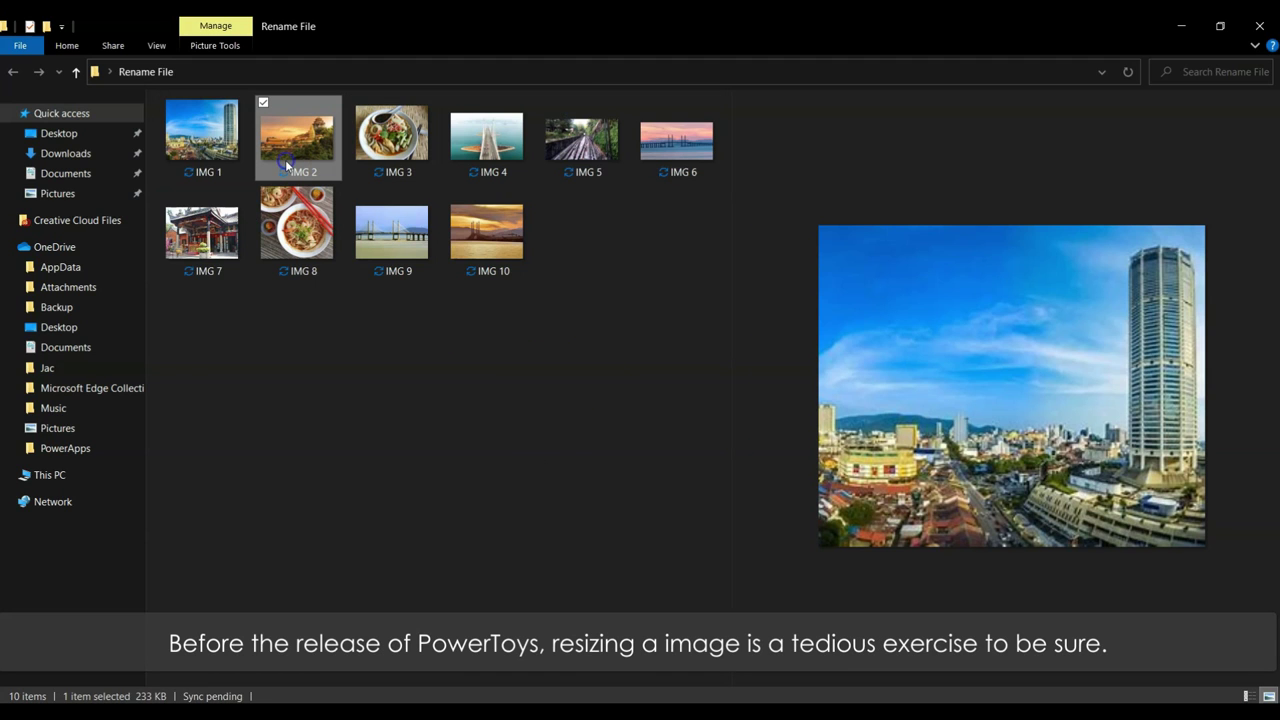
left_click(380, 150)
left_click(472, 175)
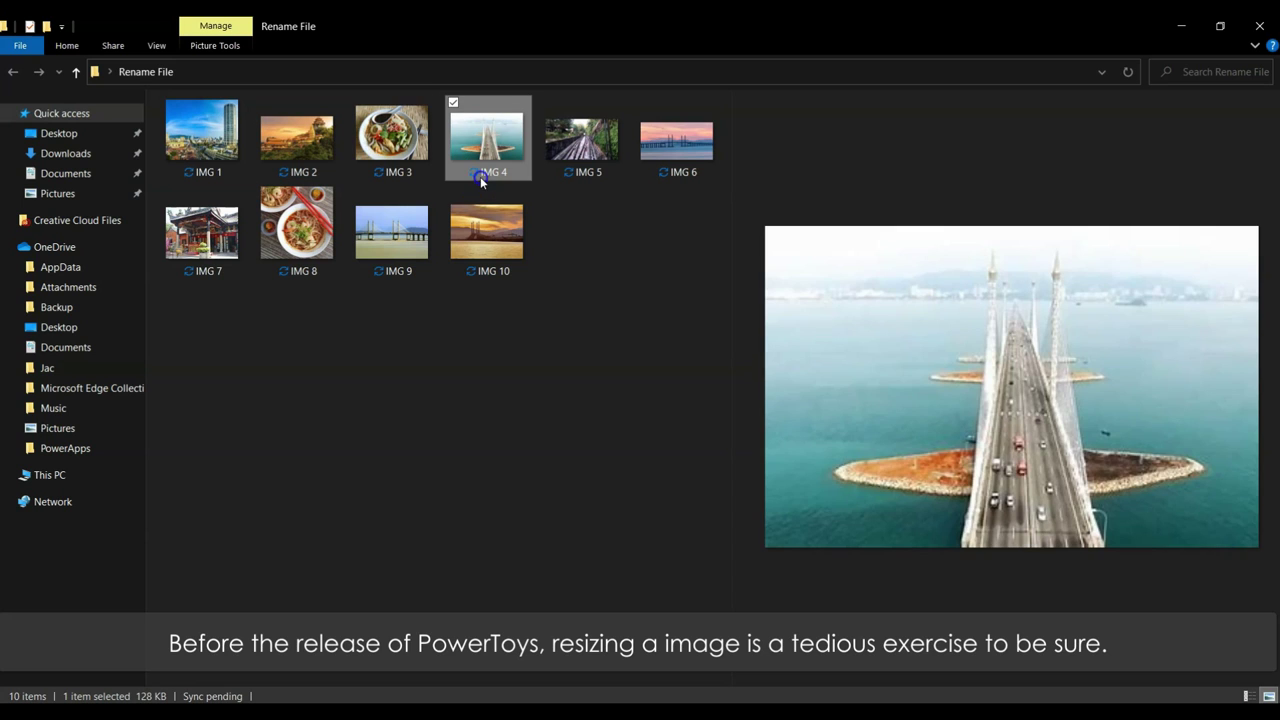
left_click(545, 182)
Step: Preview IMG 6 and IMG 10, clear the selection, and return to the Image Resizer settings
left_click(662, 168)
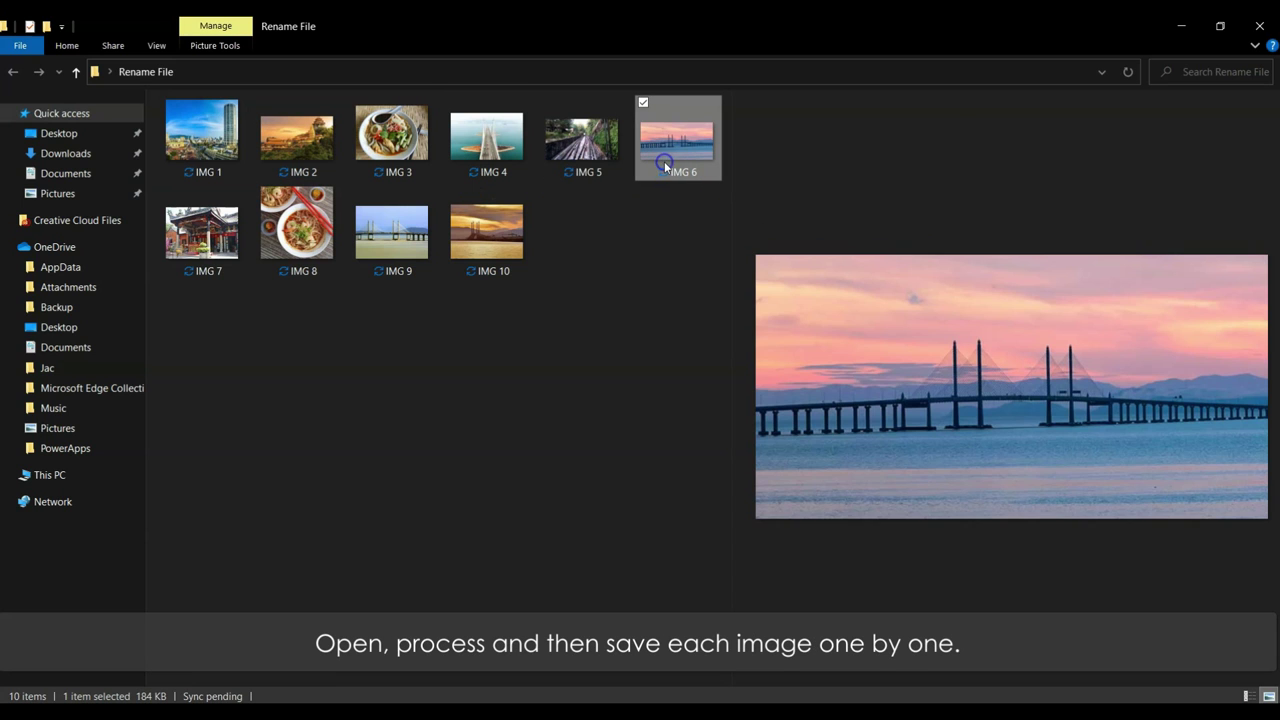
left_click(518, 250)
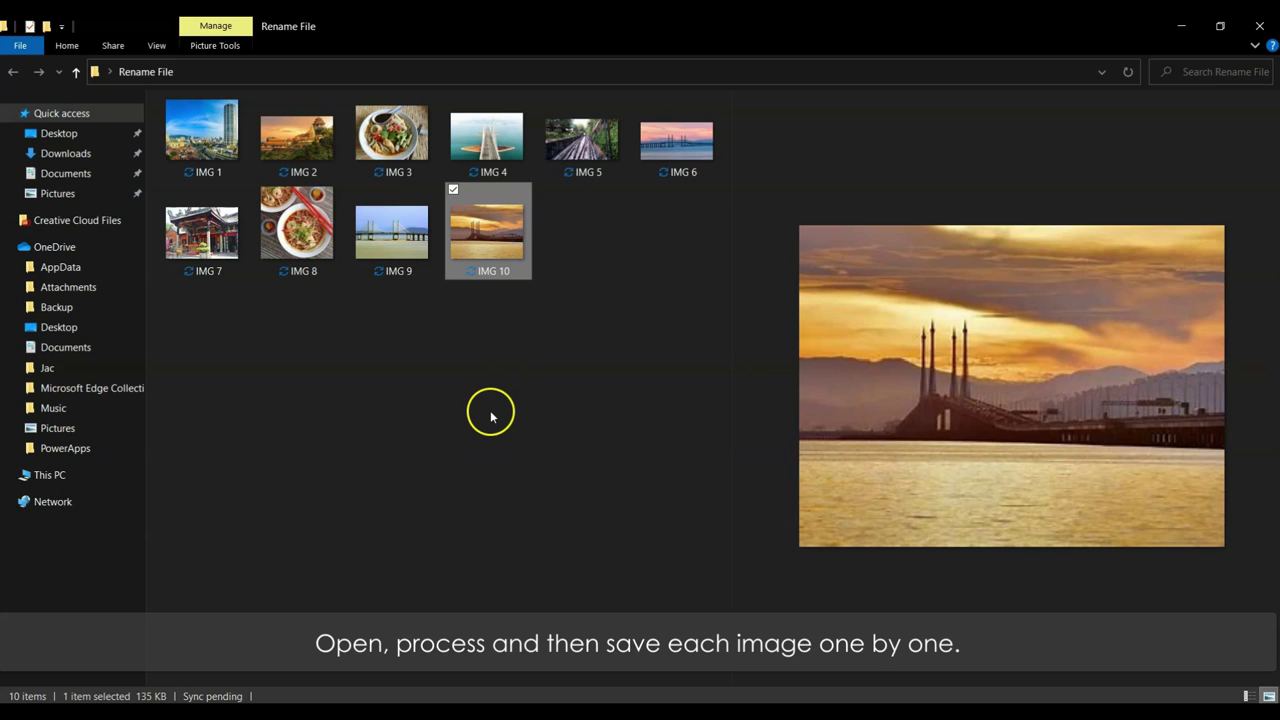
left_click(647, 341)
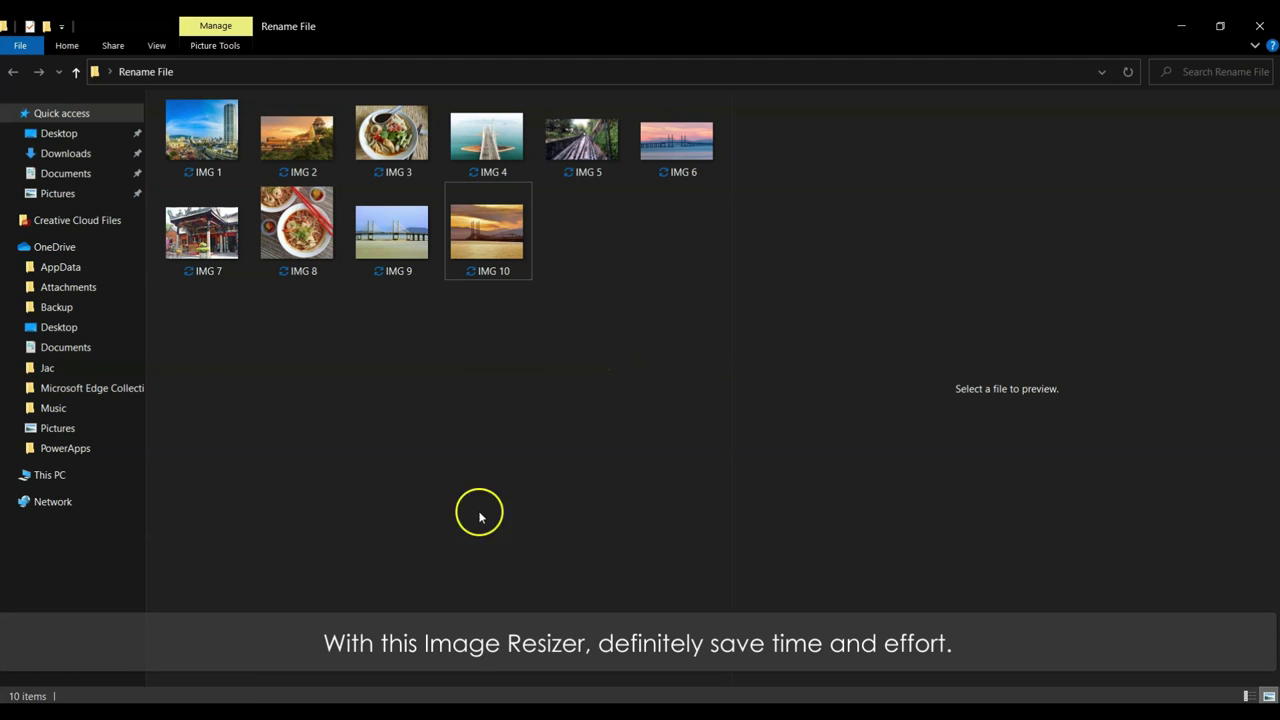
left_click(516, 712)
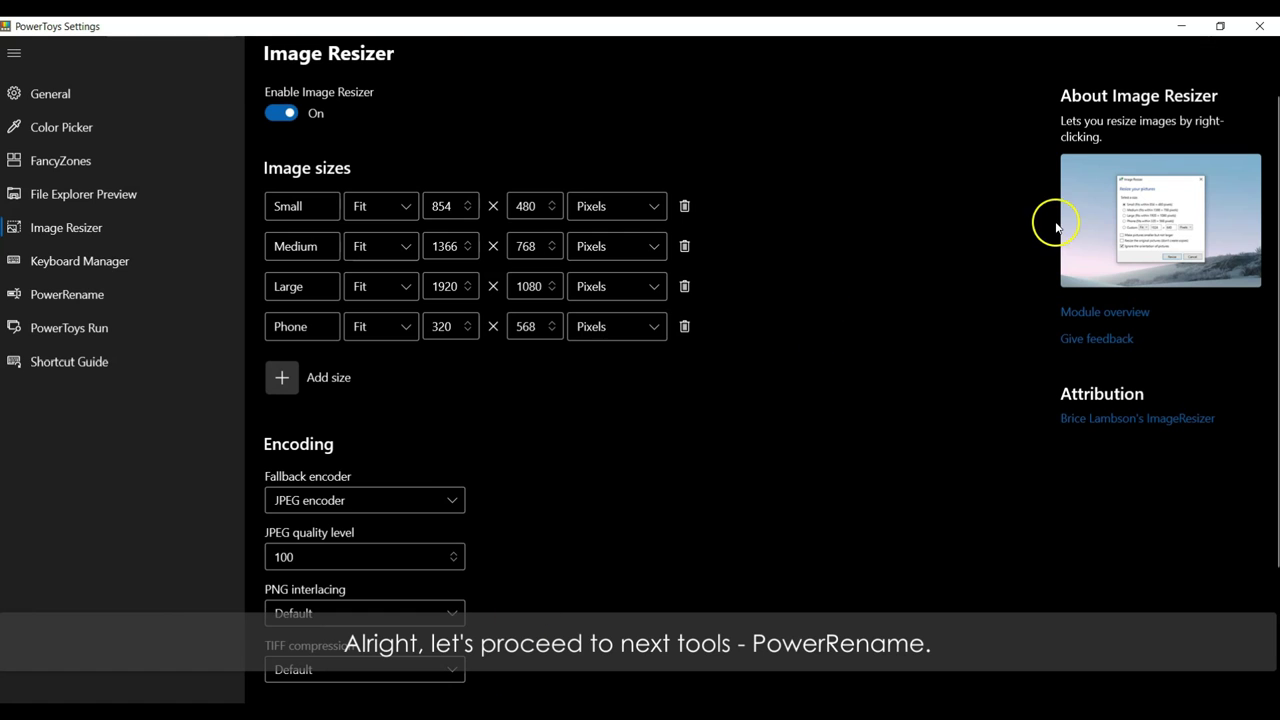
Step: Check PowerRename is enabled with context-menu integration, then go back to the Rename File folder
left_click(125, 294)
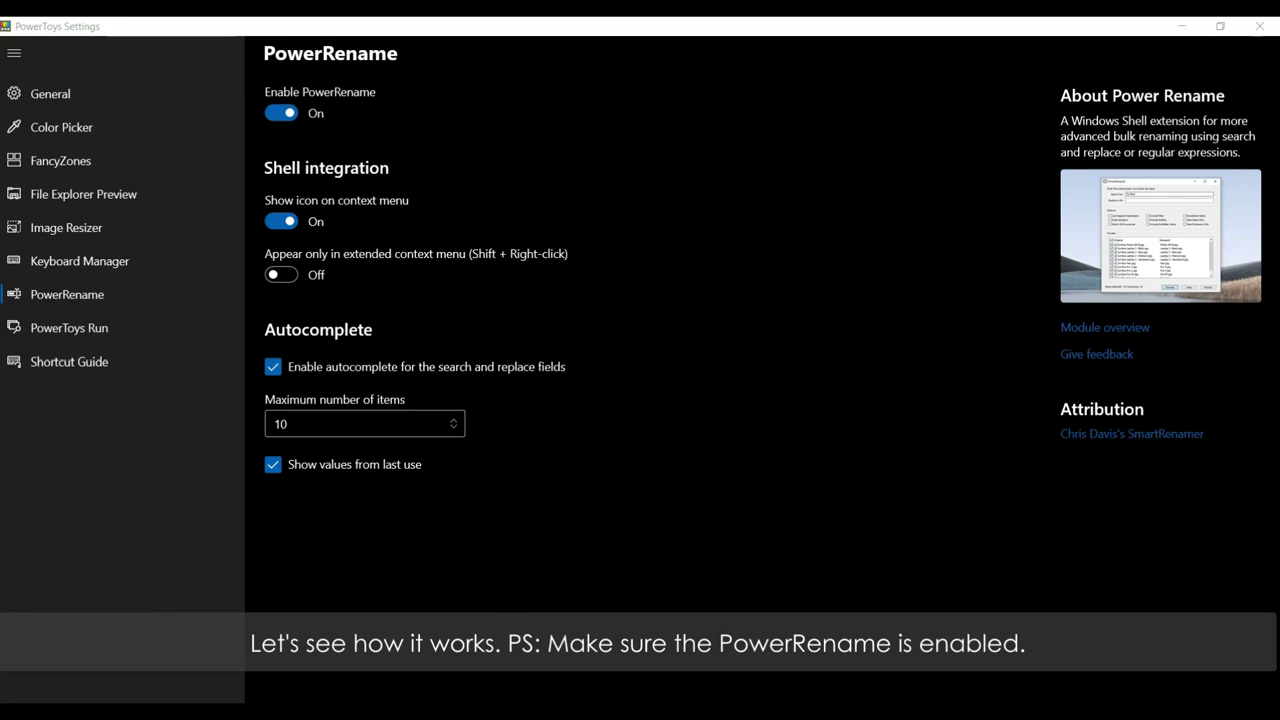
left_click(535, 682)
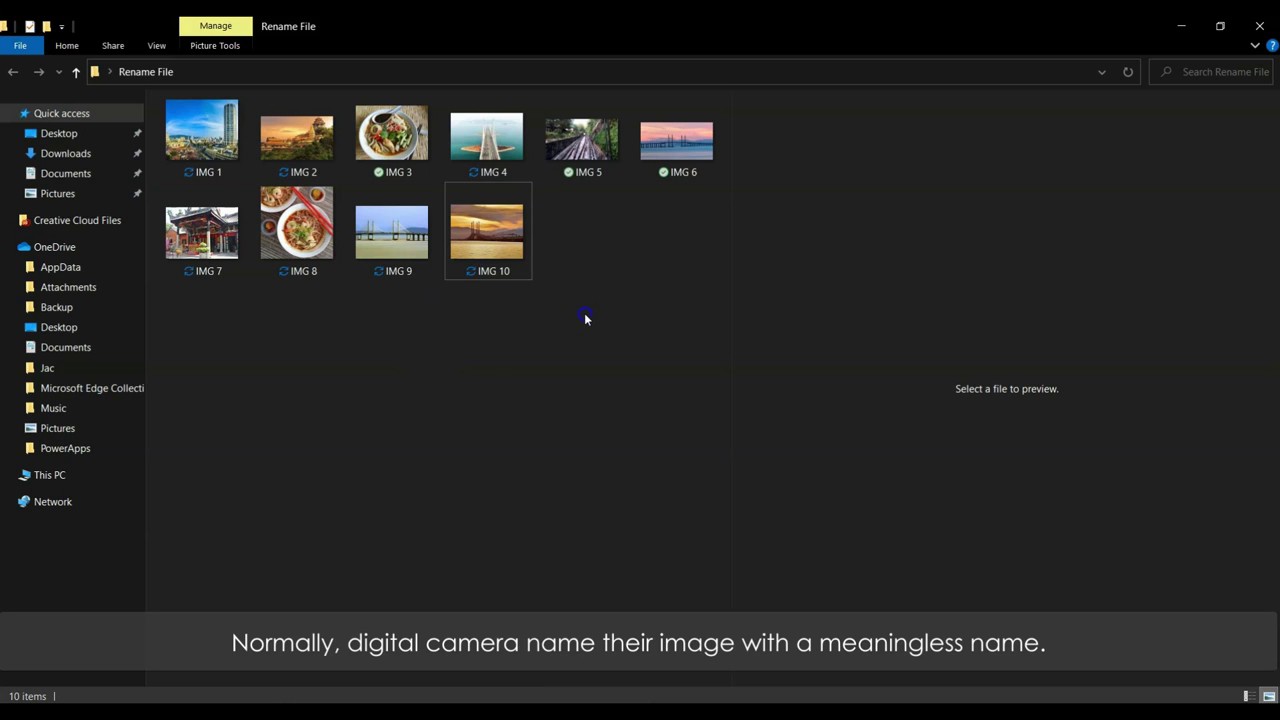
Step: Select IMG 1 through IMG 10 and bring up their right-click menu
left_click(196, 148)
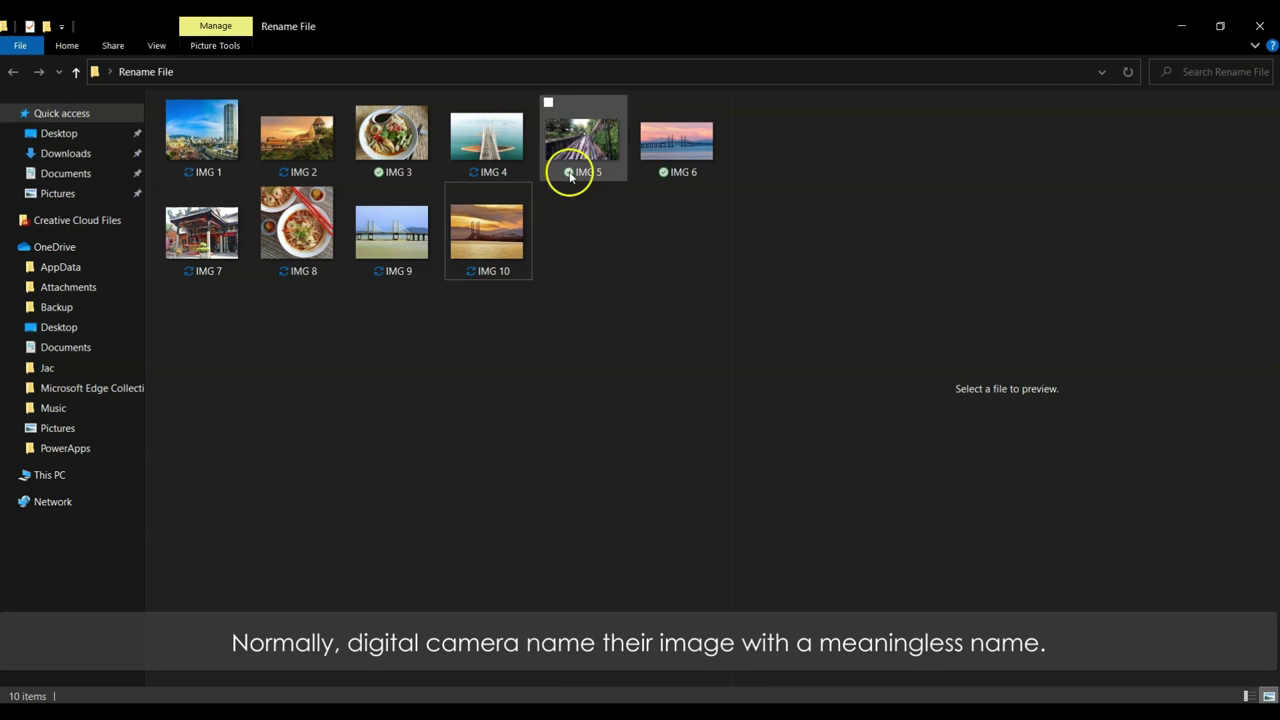
left_click(238, 164)
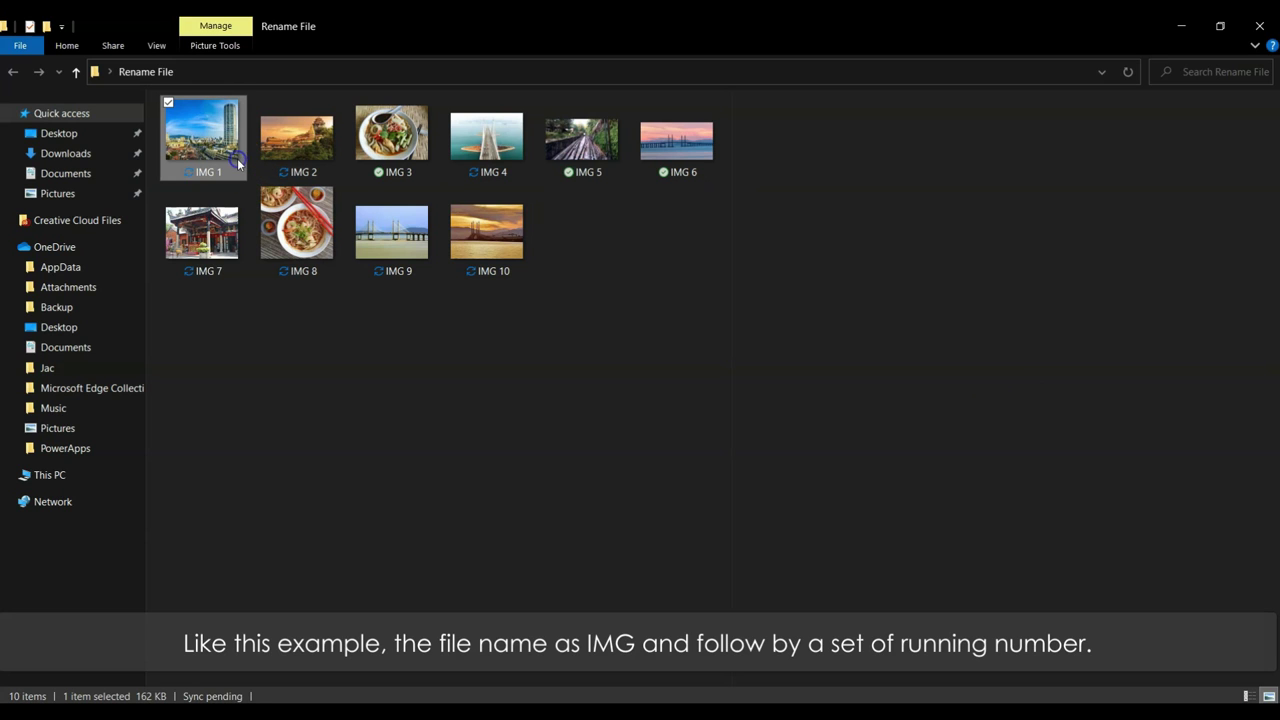
left_click(466, 256, "shift")
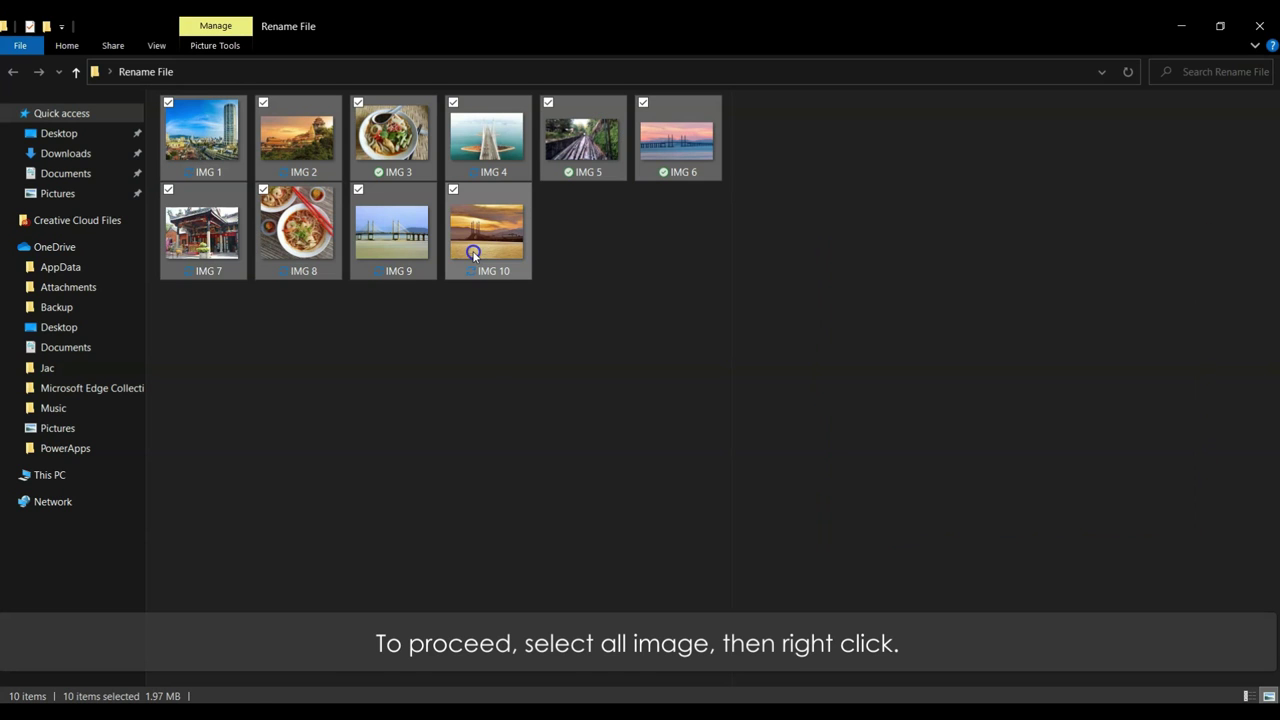
right_click(494, 262)
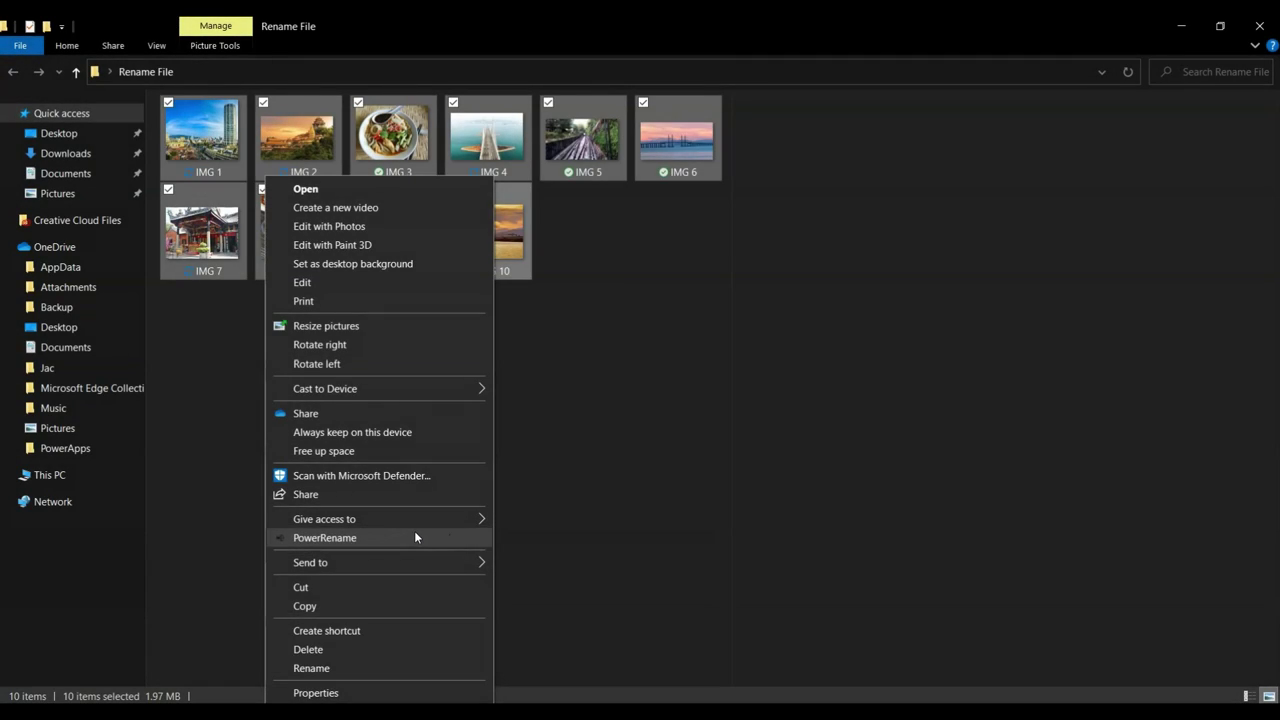
Step: Run PowerRename on the ten photos, searching for IMG and replacing it with '20200907 - Penang Trip'
left_click(414, 532)
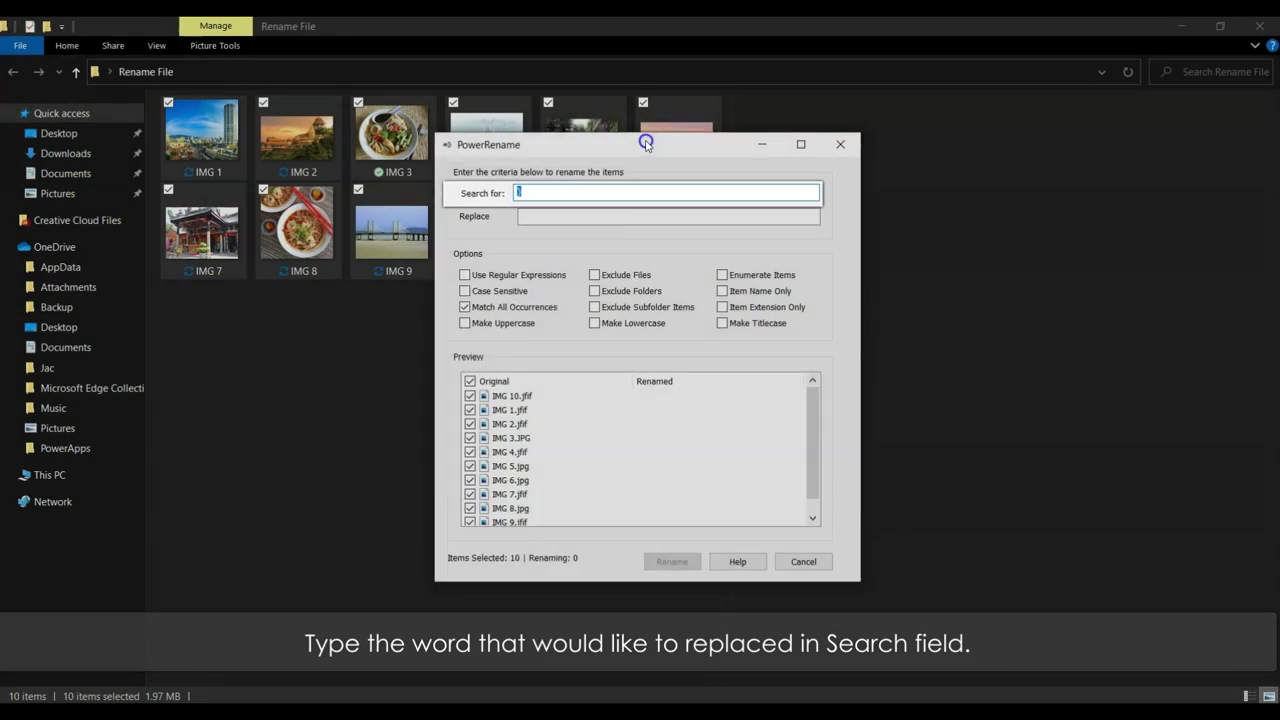
left_click_drag(630, 145, 968, 111)
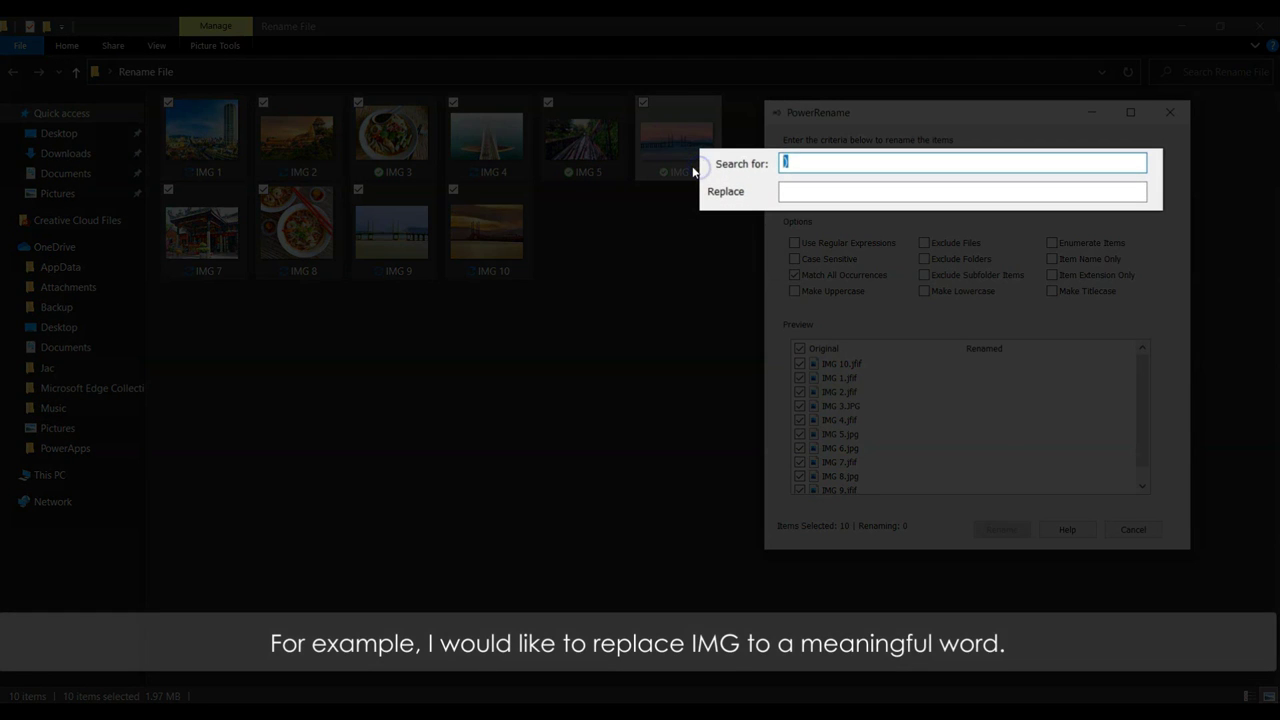
type("IMG")
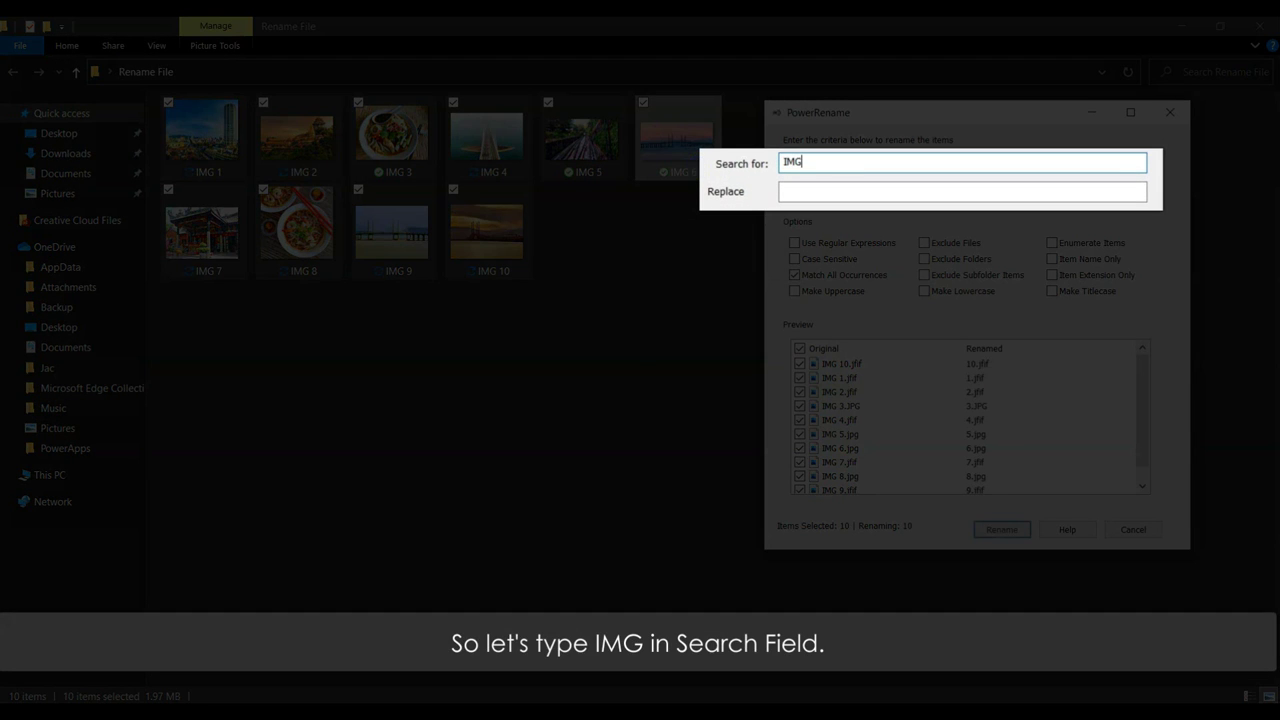
left_click(805, 192)
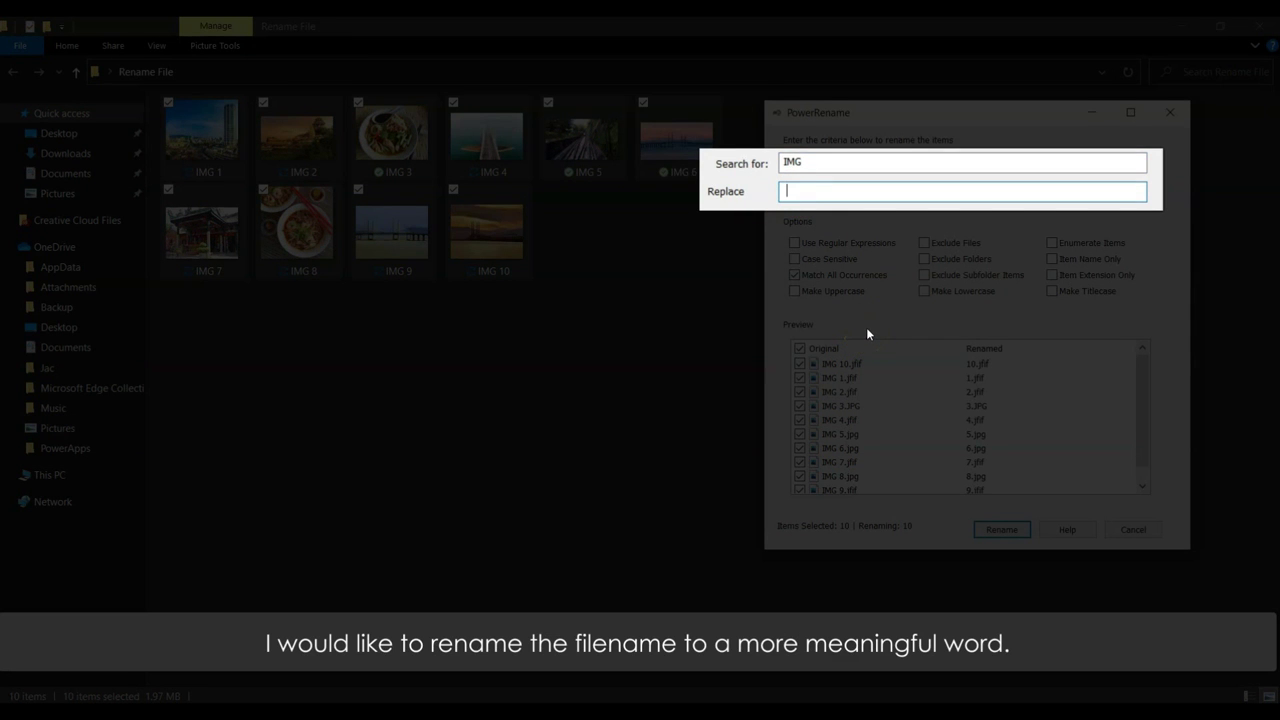
type("202")
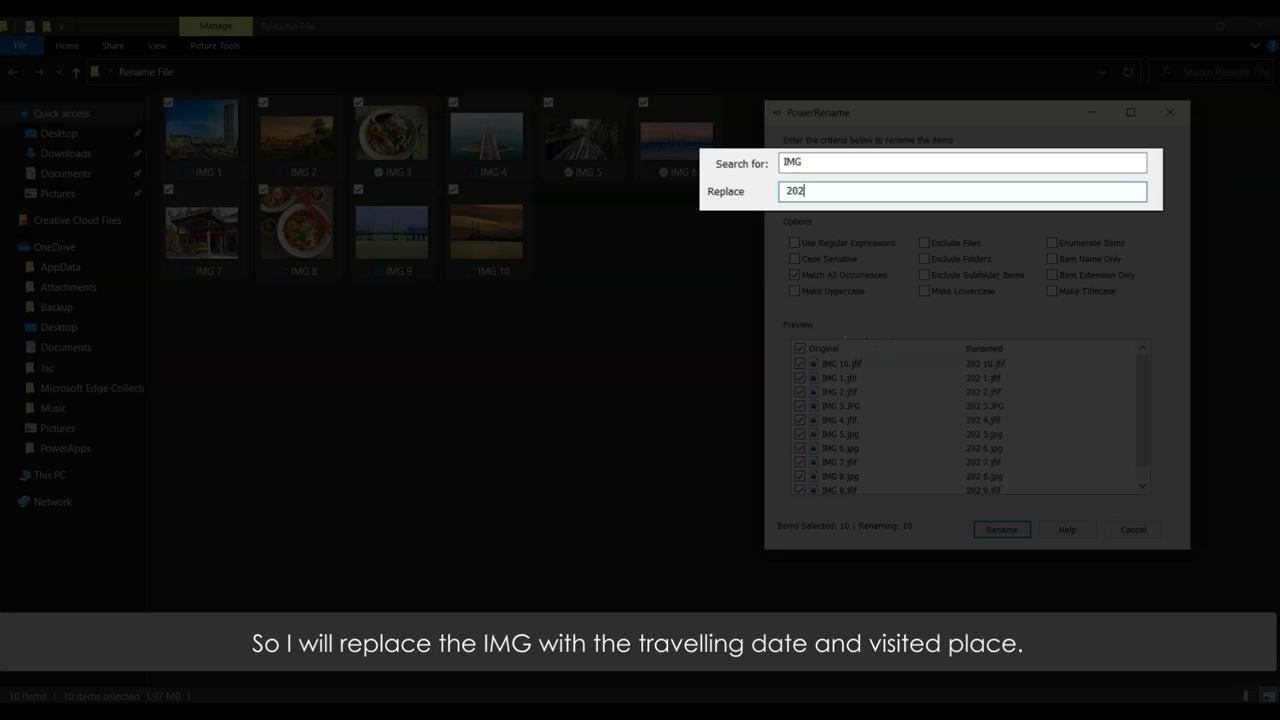
type("00907 -")
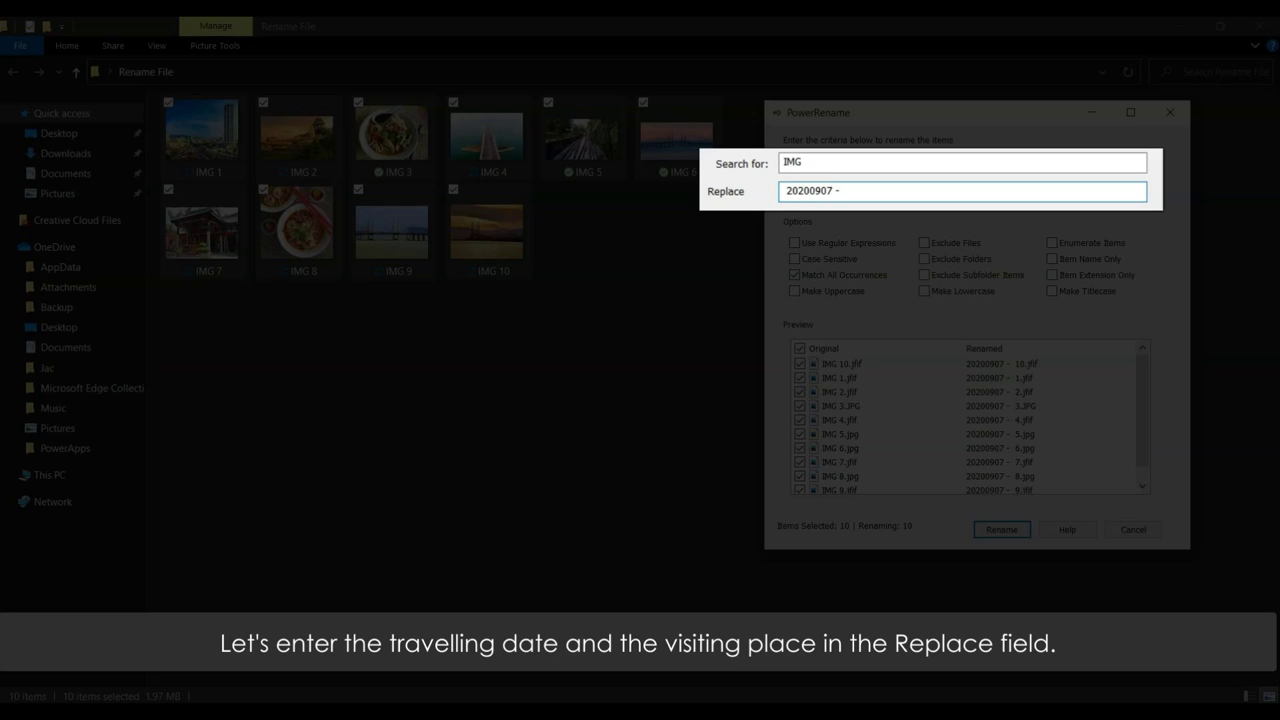
type("Penan")
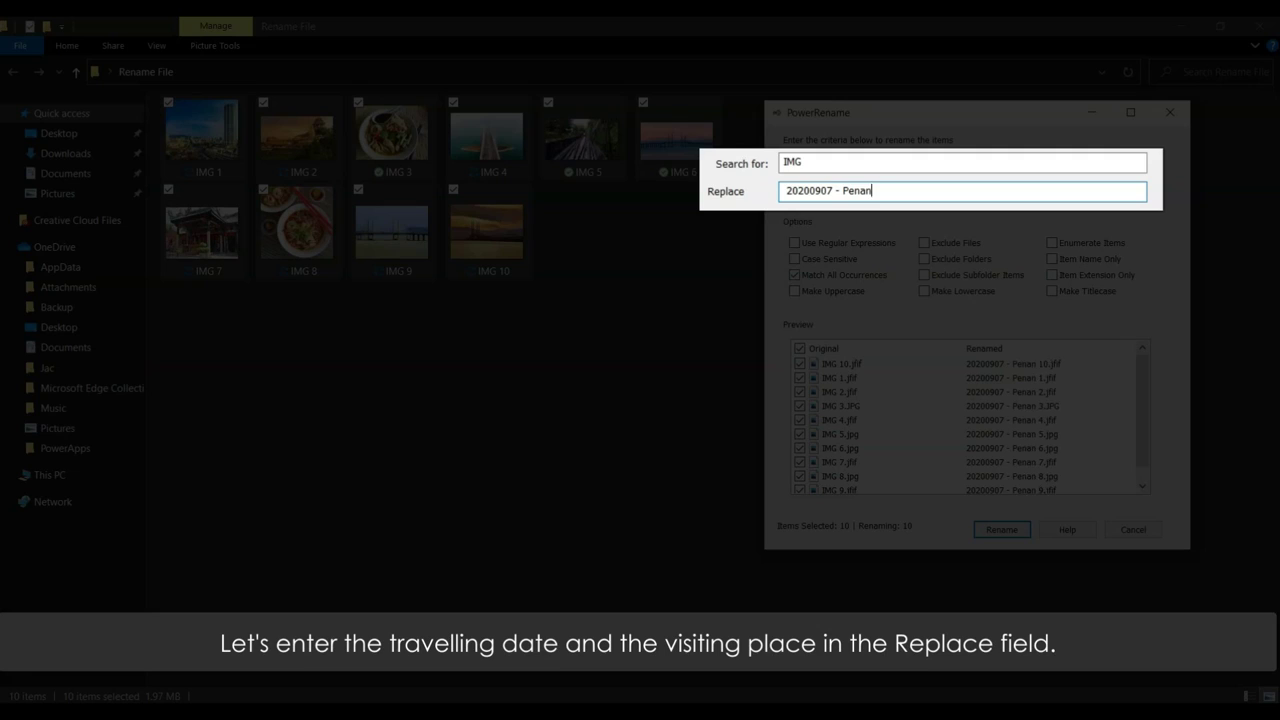
type("g Trip")
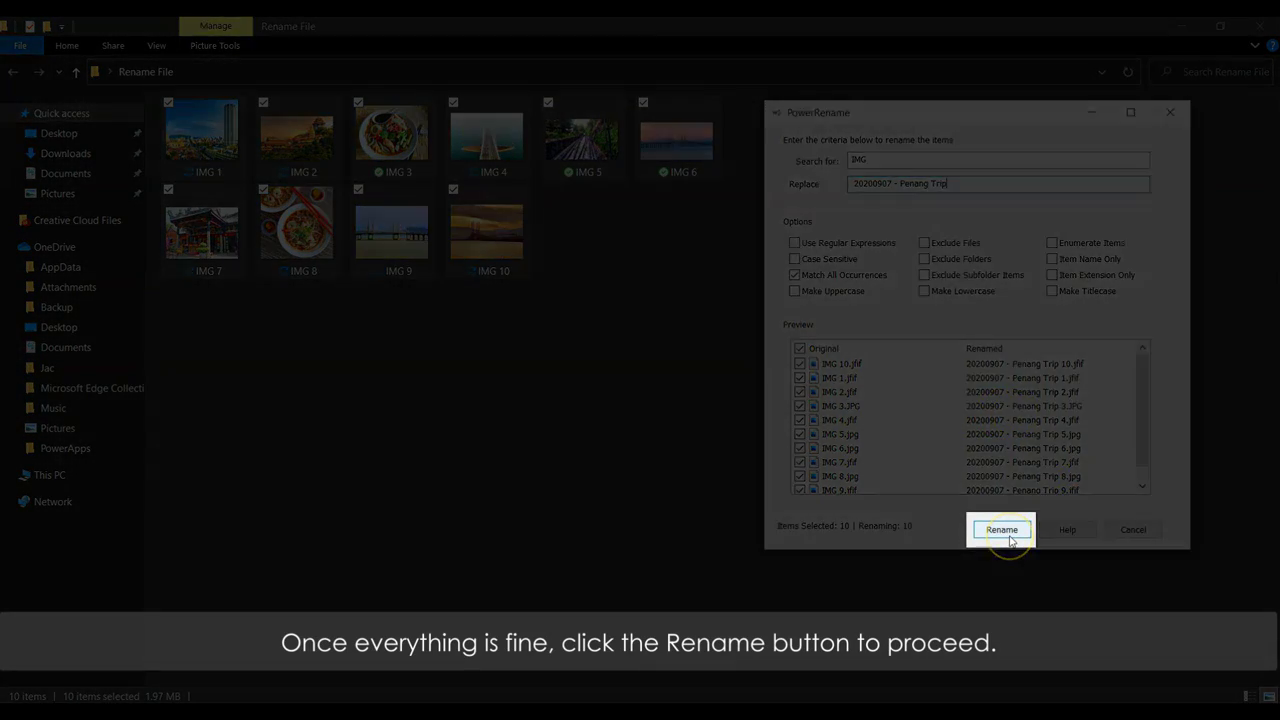
Step: Apply the rename so the photos become '20200907 - Penang Trip 1' through '10'
left_click(1007, 532)
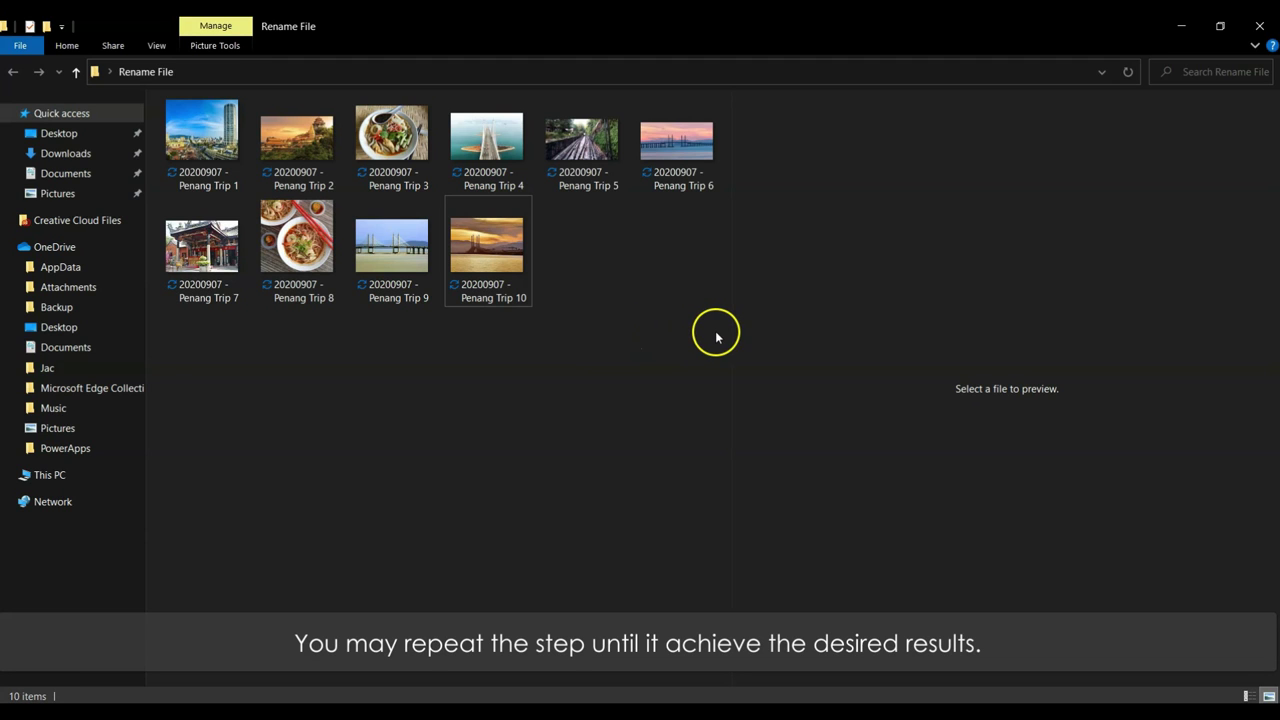
Step: Rerun PowerRename on all ten photos, replacing 20200907 with 20200908 in their names
left_click_drag(703, 355, 160, 100)
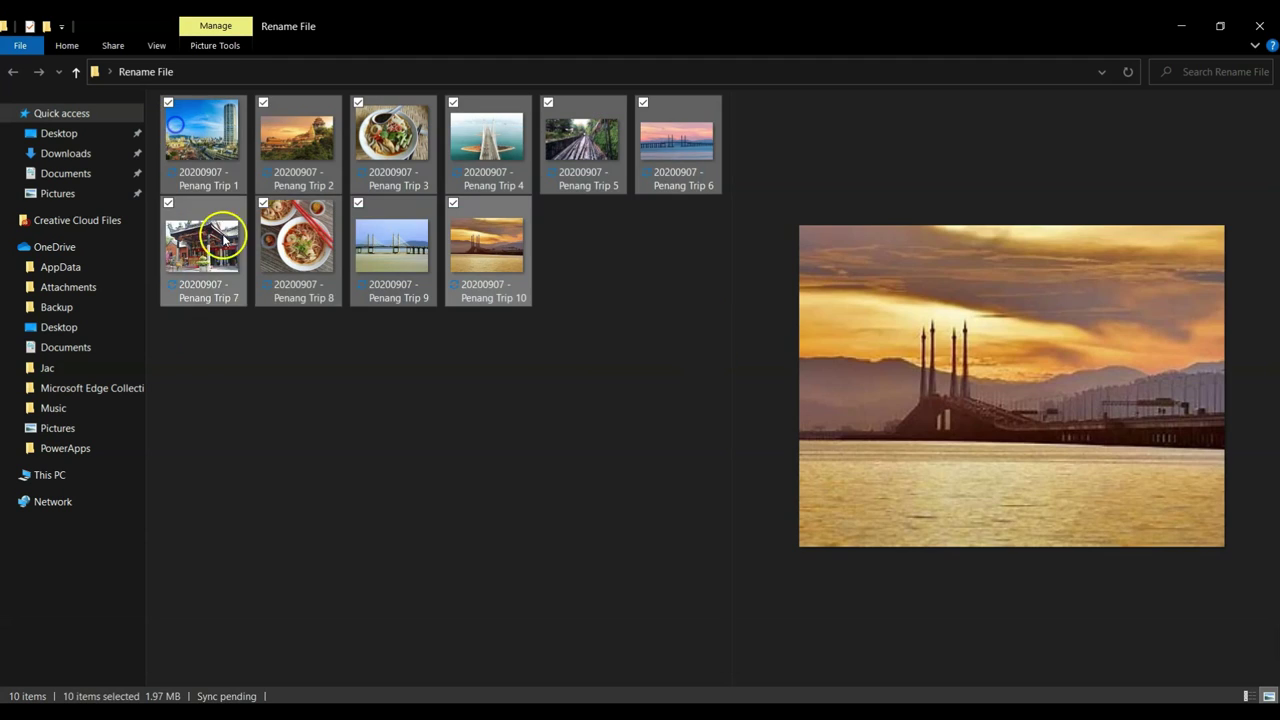
right_click(215, 245)
left_click(139, 541)
type("20200907")
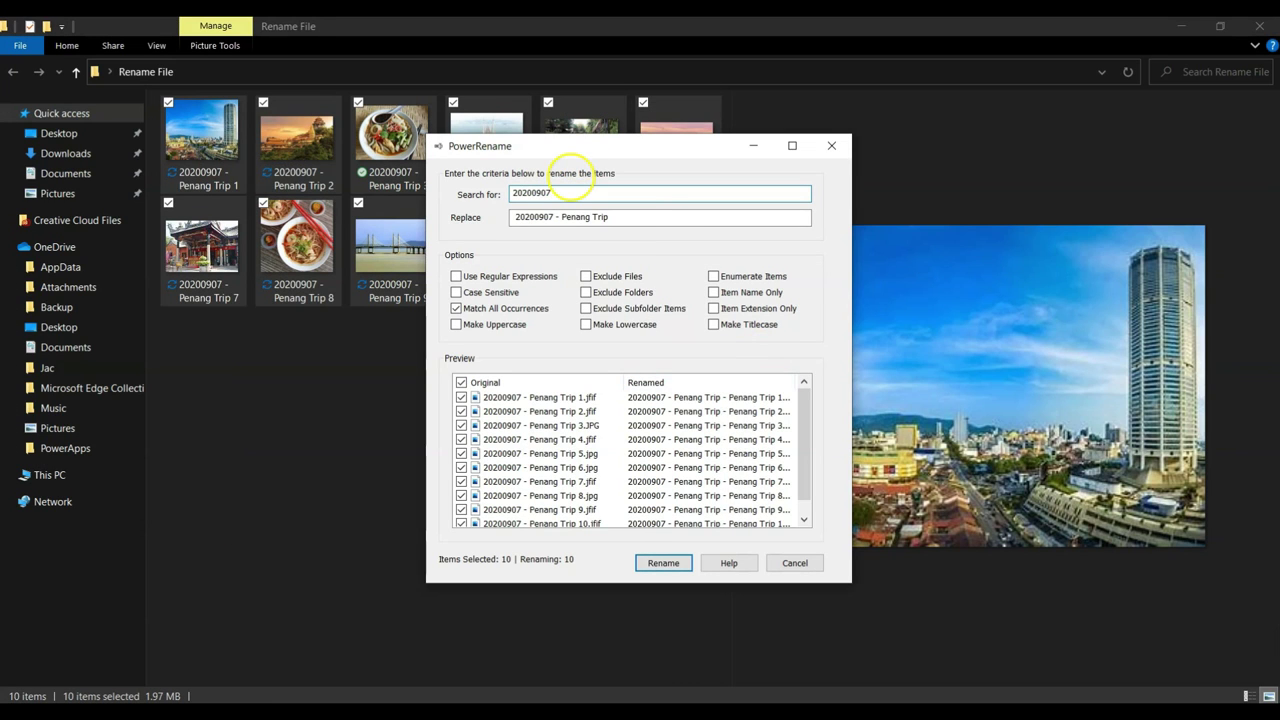
left_click(549, 218)
key("ctrl+a")
type("20200908")
left_click(664, 562)
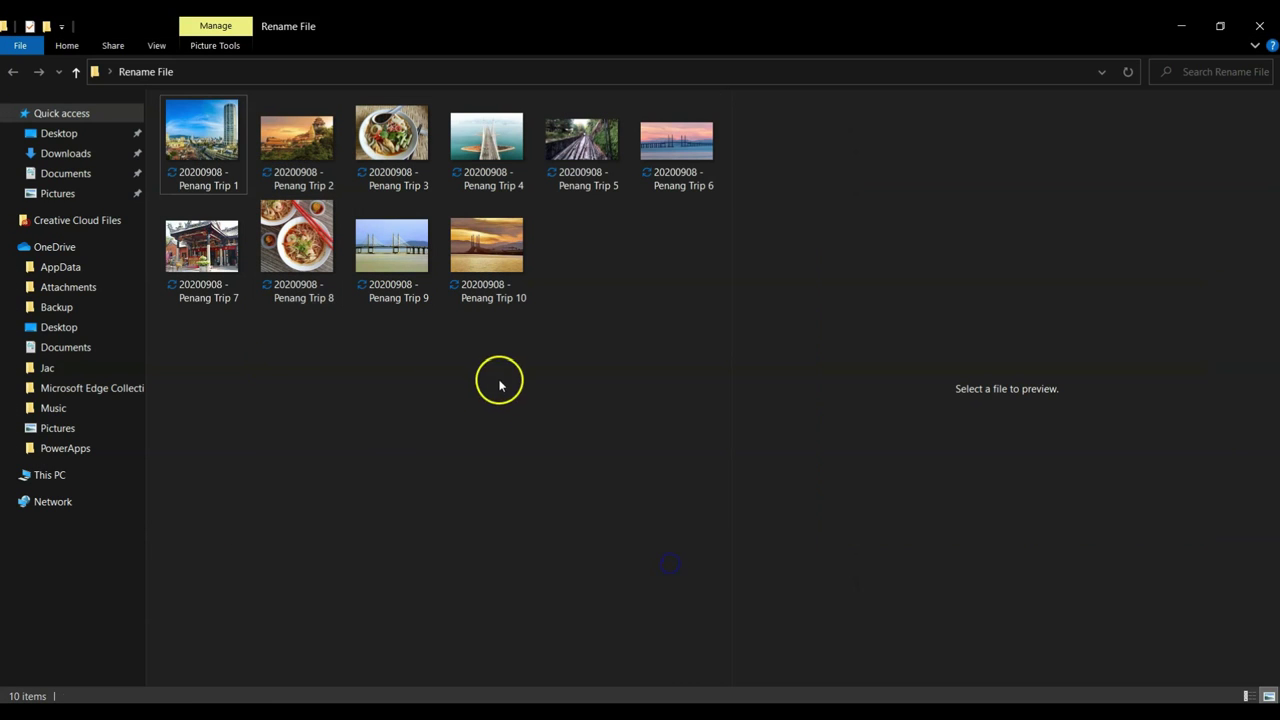